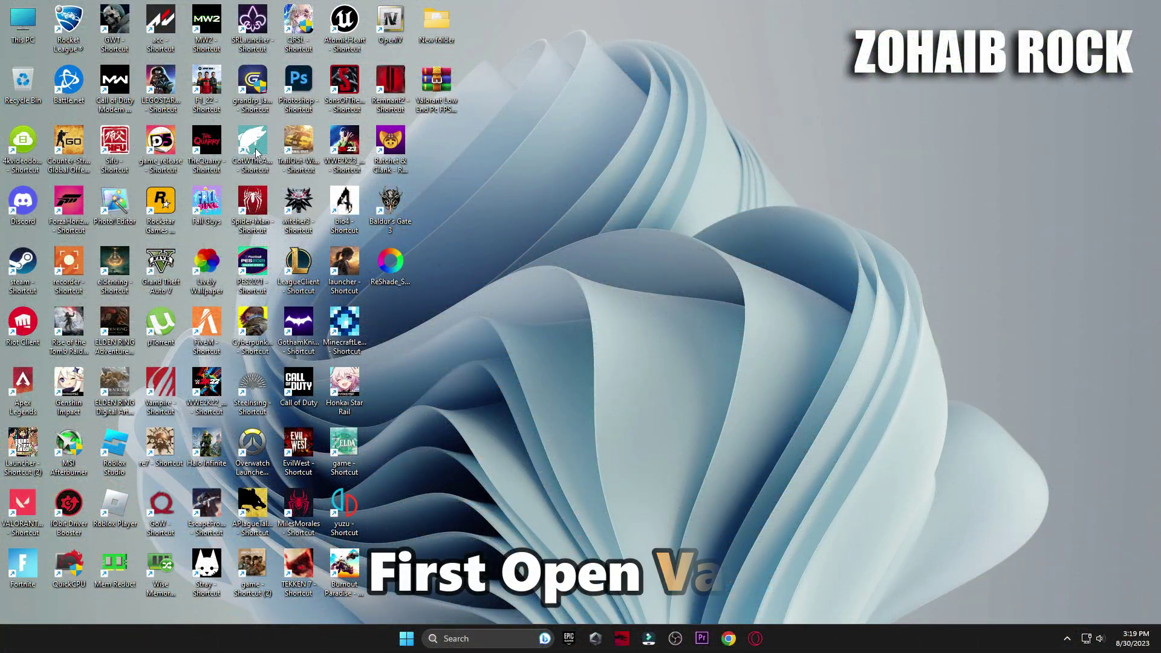
- Open the Win64 folder under Riot Games\VALORANT\live\ShooterGame\Binaries on the Gaming (D:) drive
double_click(23, 24)
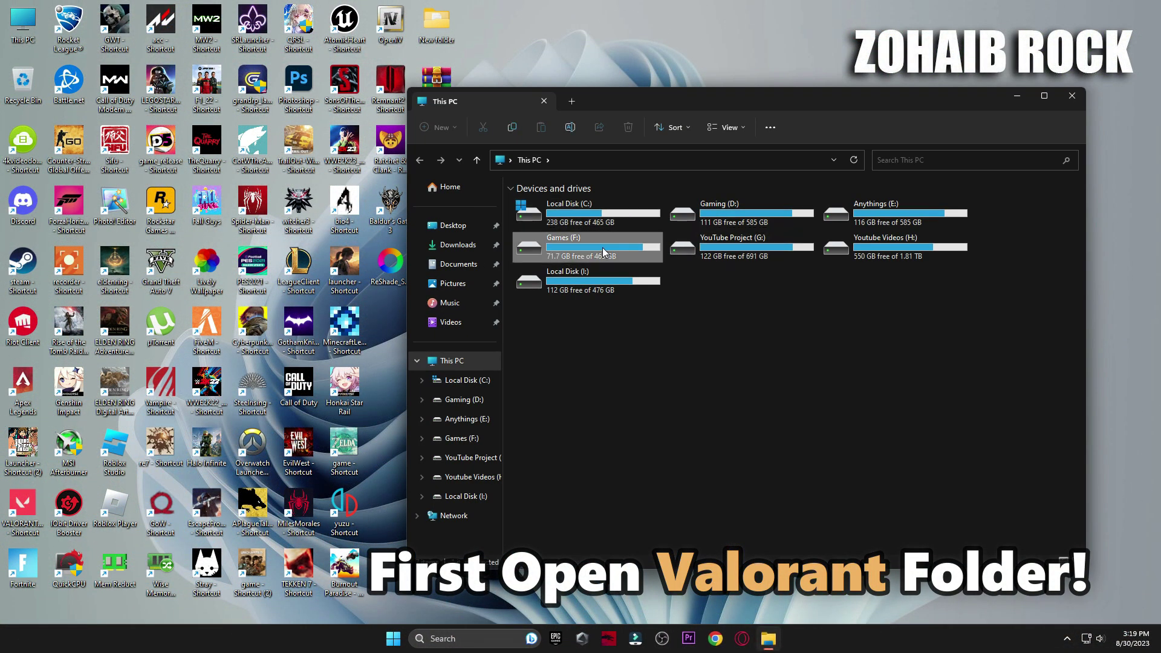
double_click(602, 248)
click(495, 394)
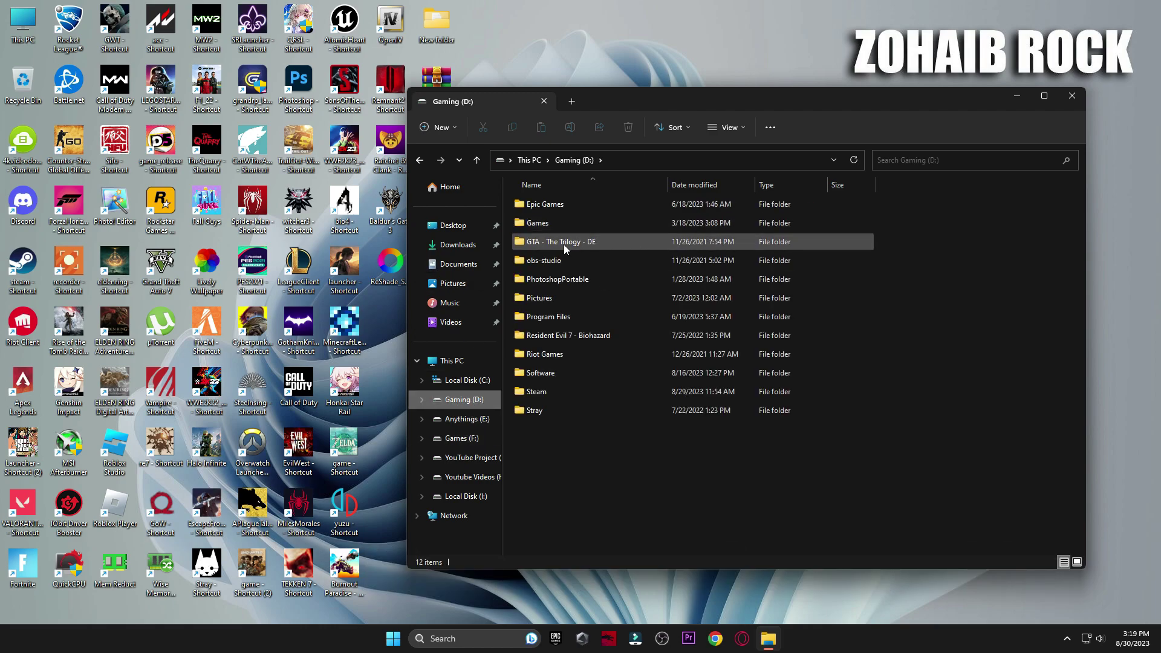
double_click(562, 357)
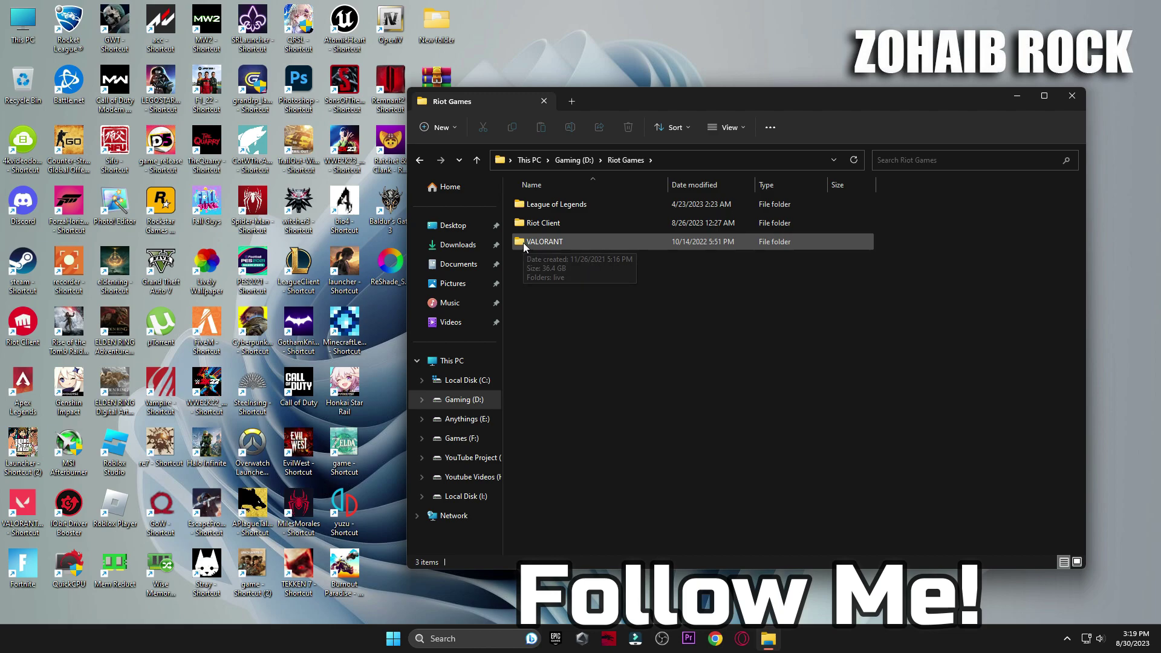
double_click(595, 243)
double_click(554, 205)
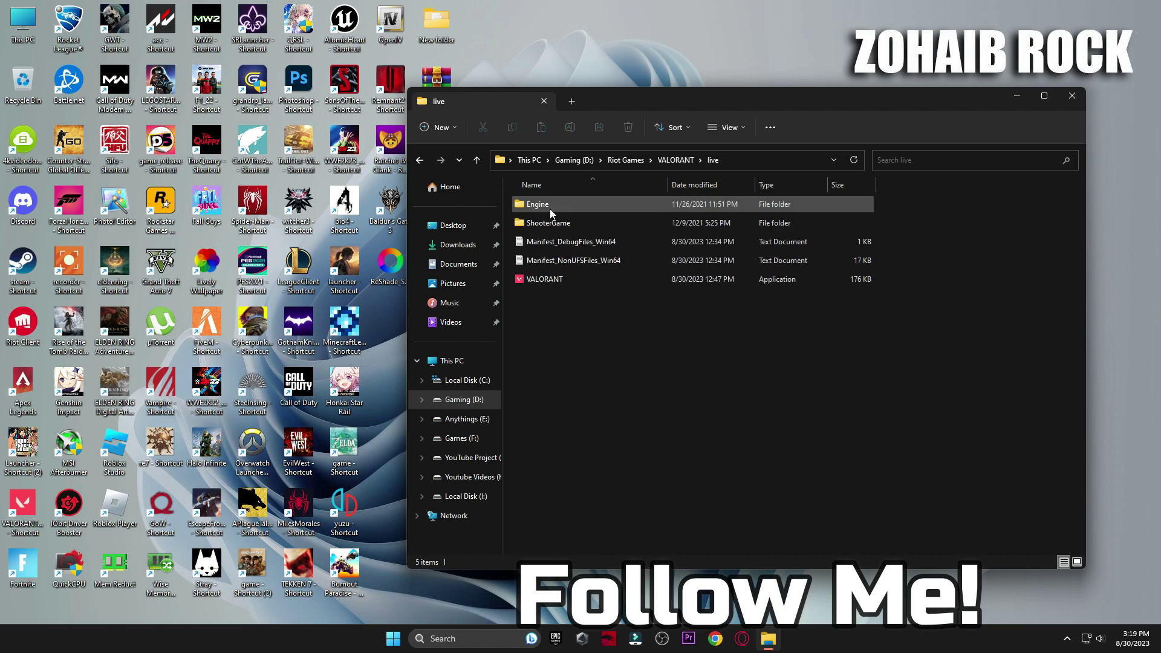
double_click(564, 223)
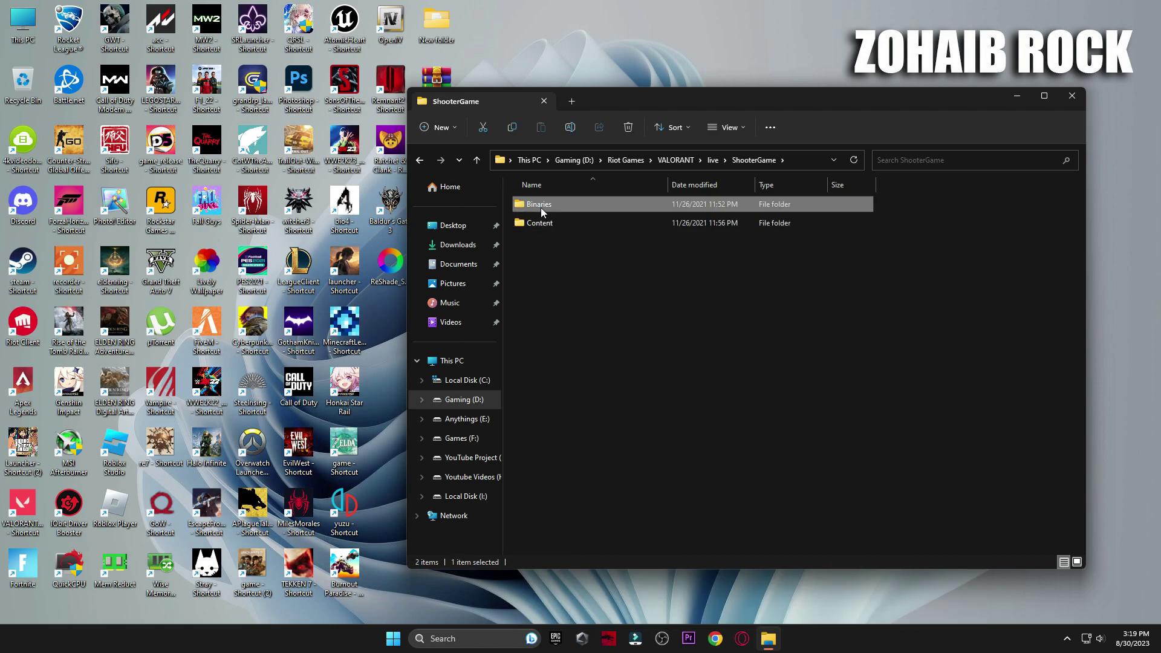
double_click(541, 208)
double_click(542, 207)
- Show the compatibility properties of the VALORANT-Win64-Shipping application
scroll(547, 209, down, 13)
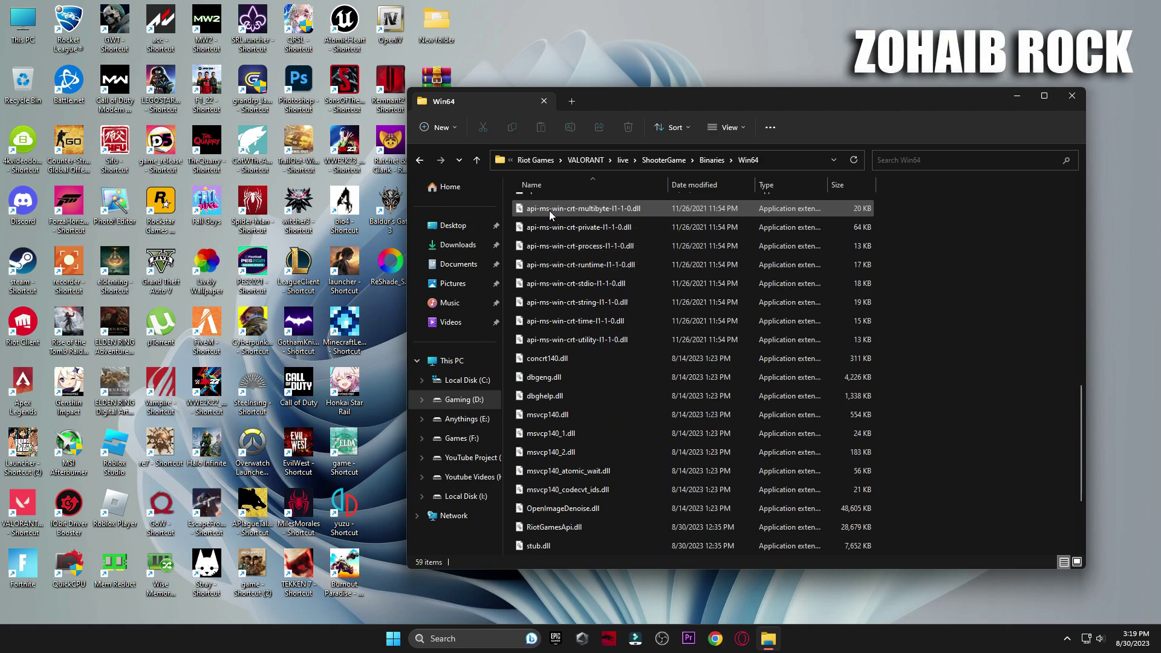
right_click(583, 470)
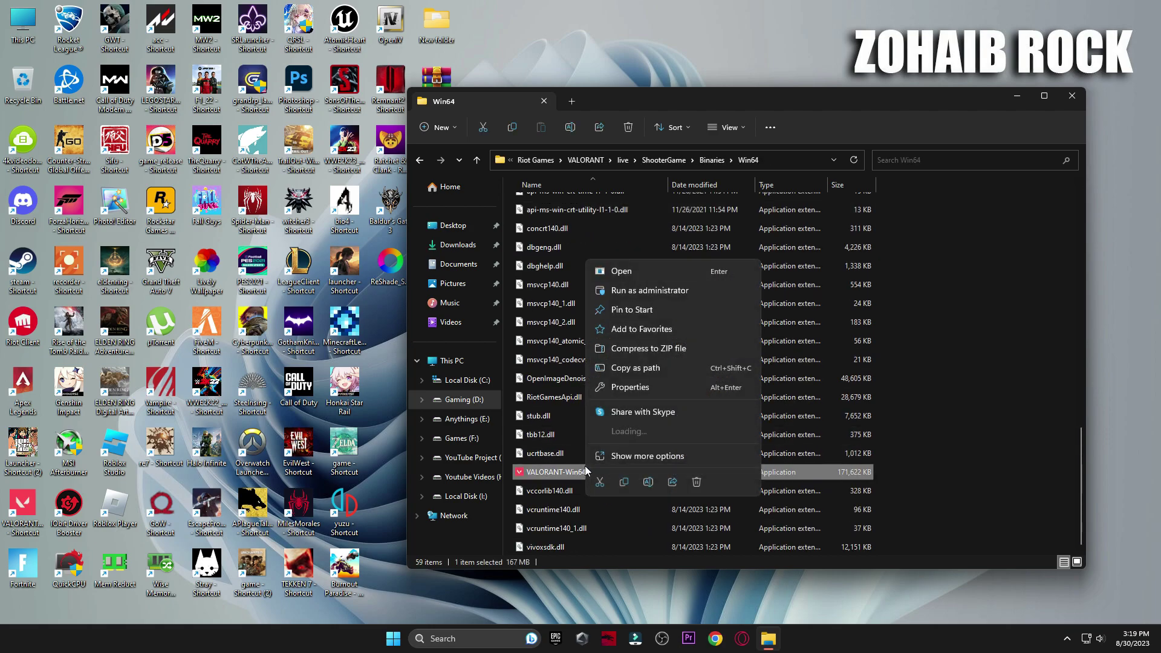
click(632, 455)
click(667, 445)
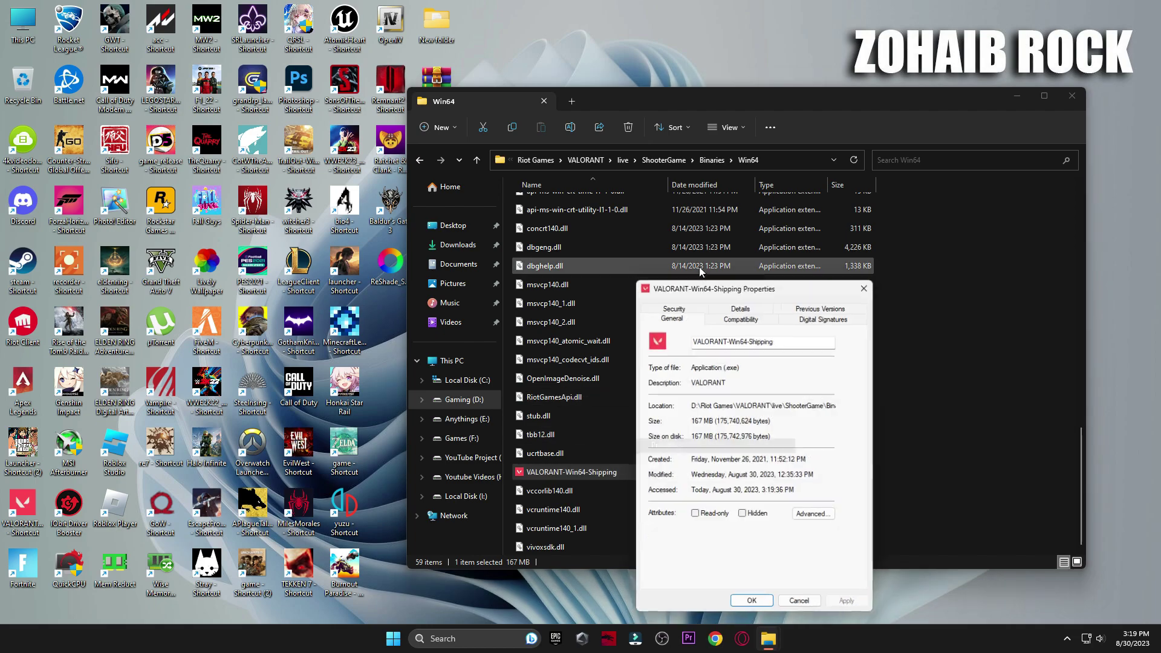
drag(701, 282, 669, 122)
click(729, 155)
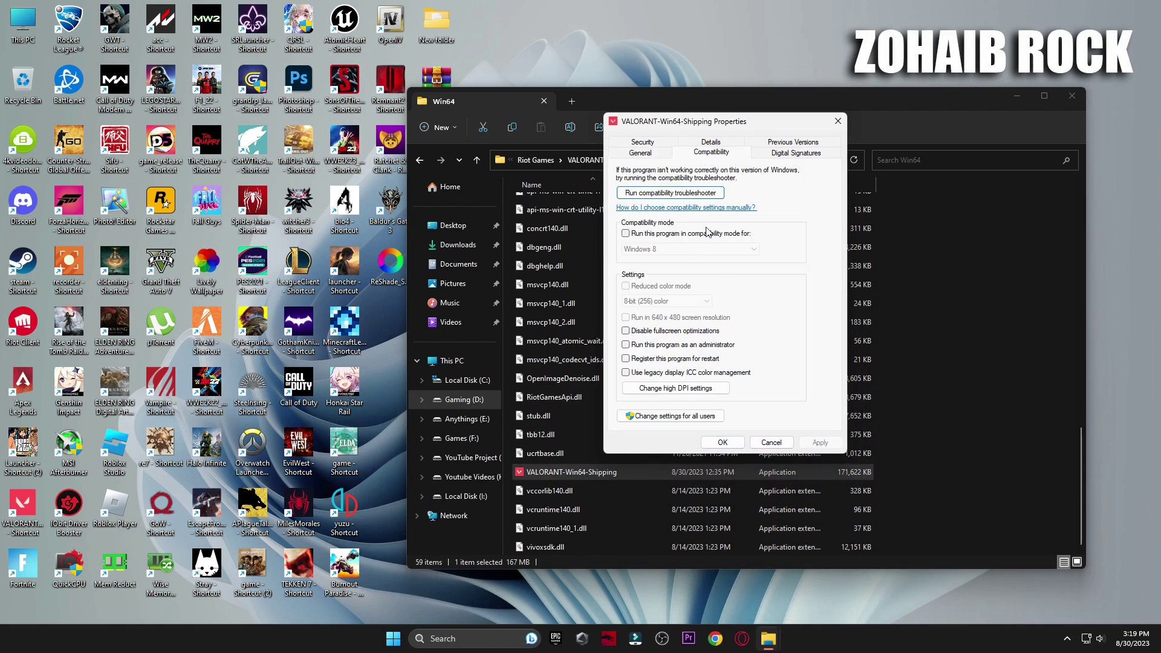
- Change the high DPI settings of VALORANT-Win64-Shipping, apply them, and close its properties and the folder window
click(665, 389)
click(676, 362)
click(763, 400)
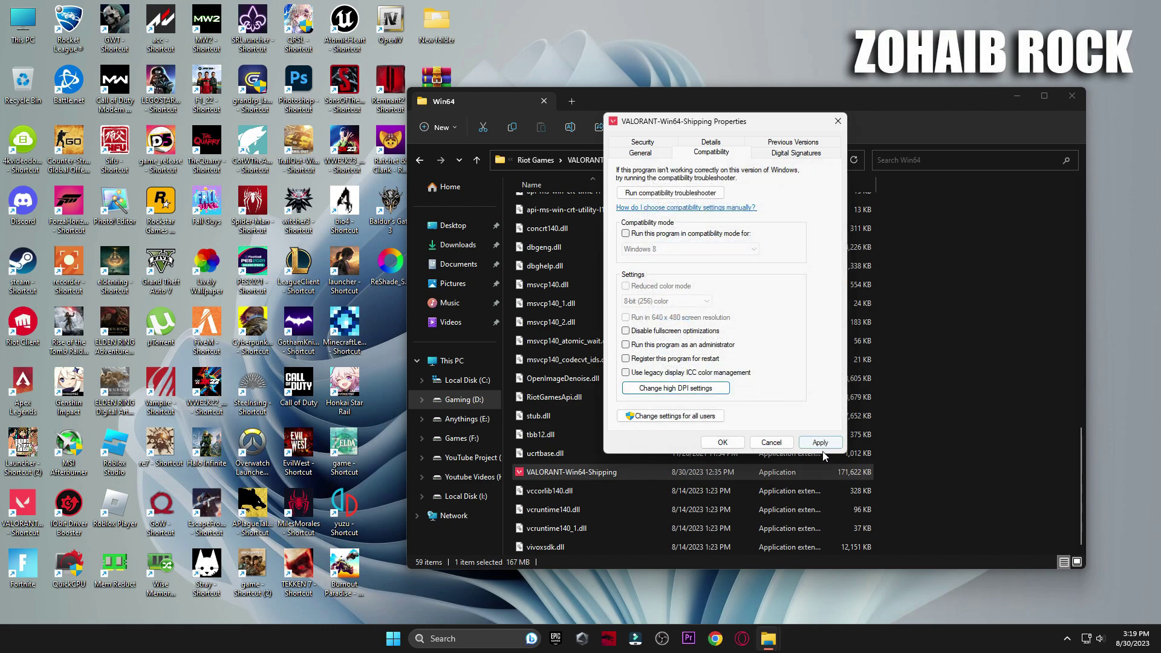
click(722, 442)
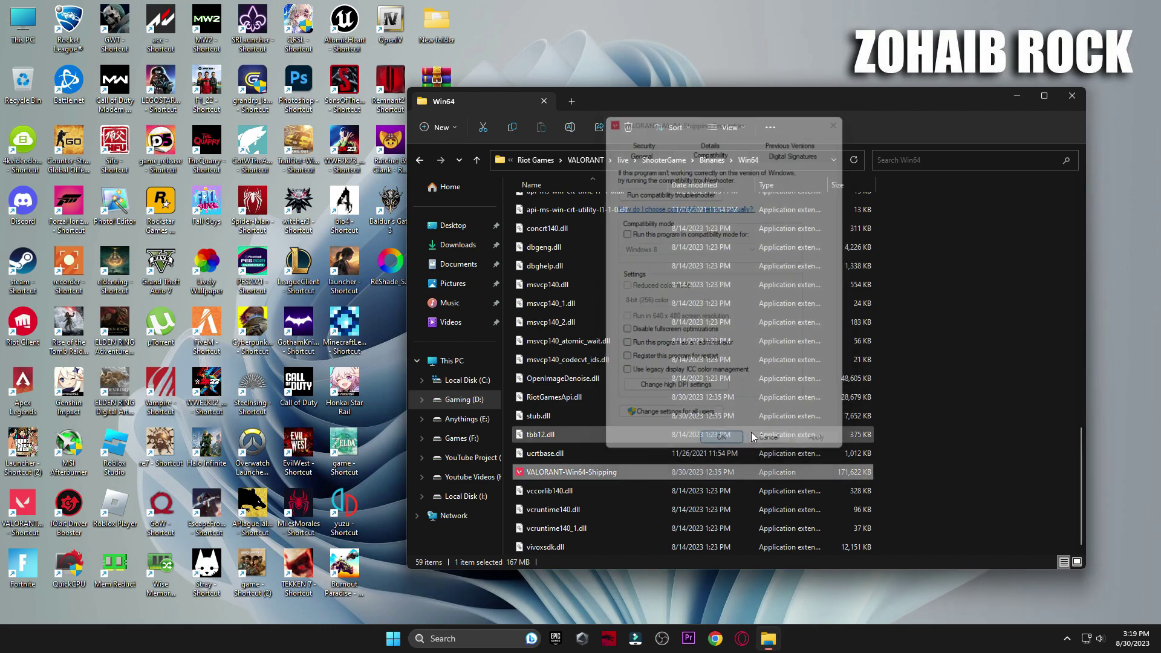
click(1071, 95)
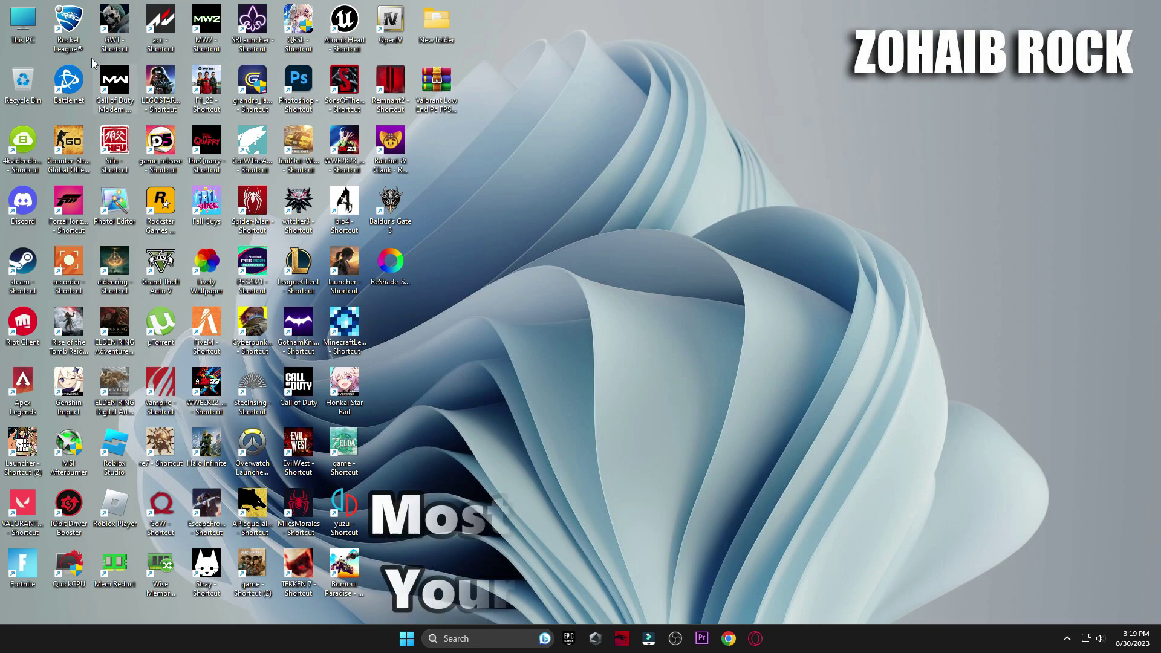
- Open Computer Management for This PC and show the Device Manager
right_click(25, 25)
click(72, 189)
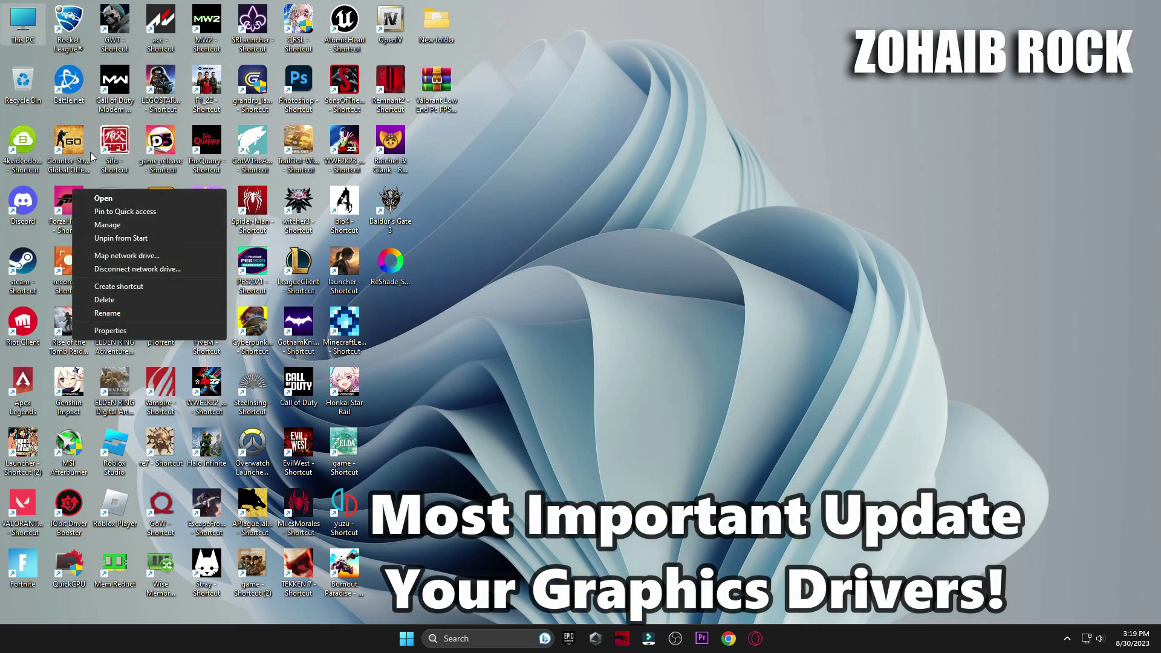
key(Escape)
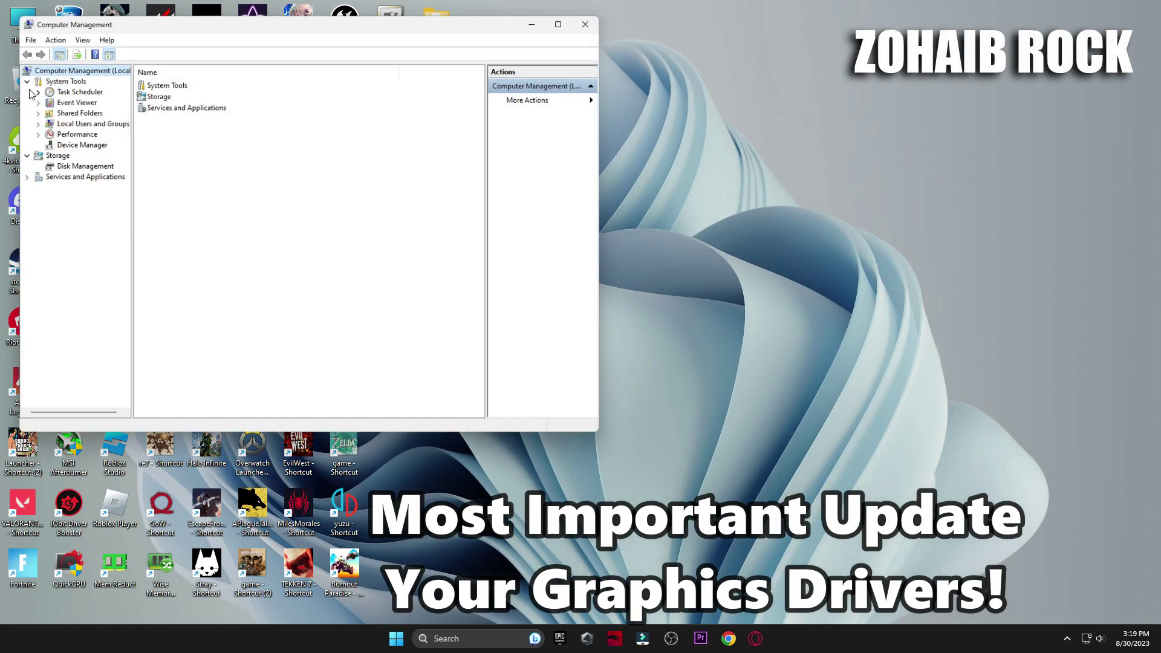
click(55, 143)
- Run an automatic driver update for the NVIDIA GeForce RTX 3070 display adapter, then close Computer Management
click(149, 112)
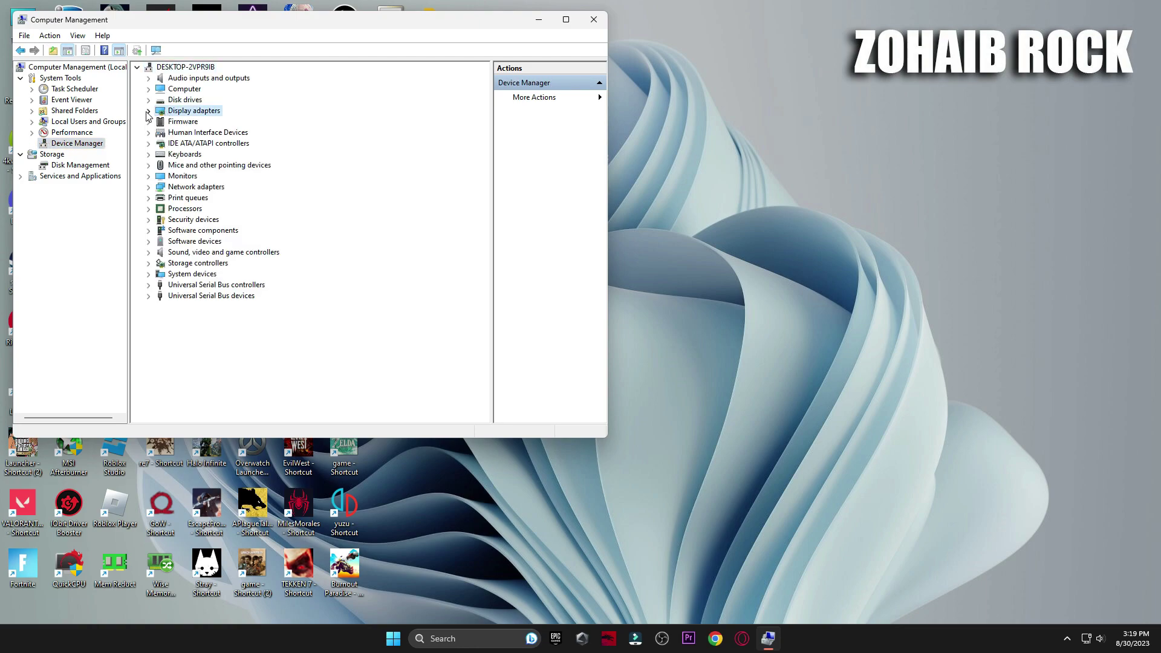
double_click(174, 113)
right_click(205, 125)
click(248, 125)
click(181, 192)
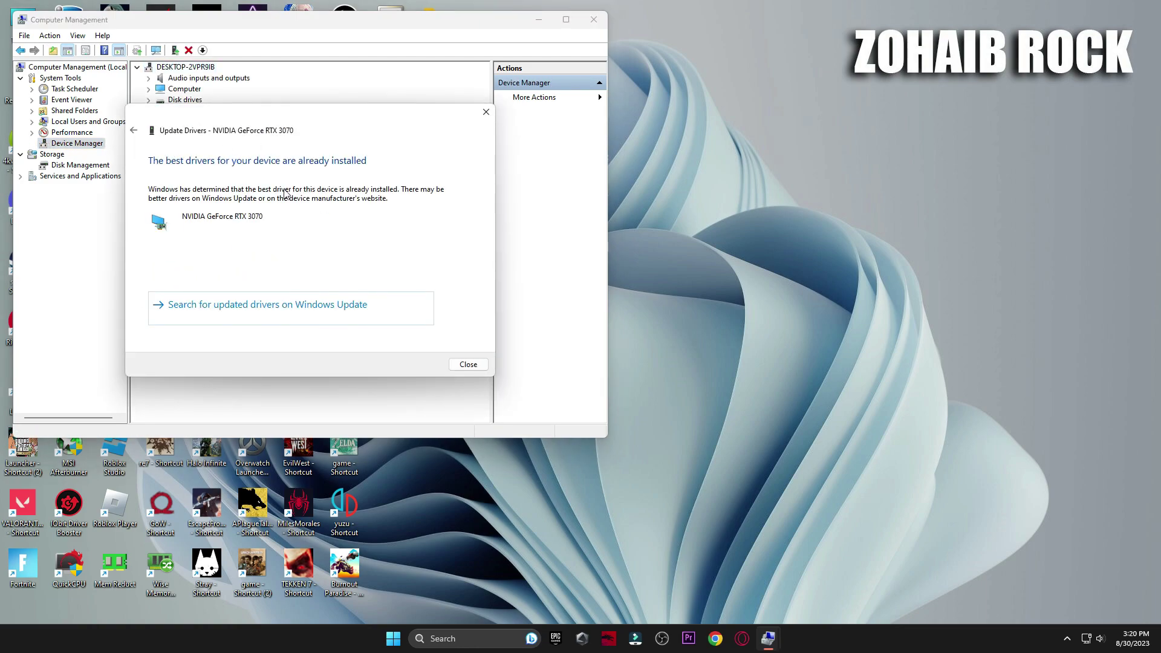
click(486, 112)
click(594, 19)
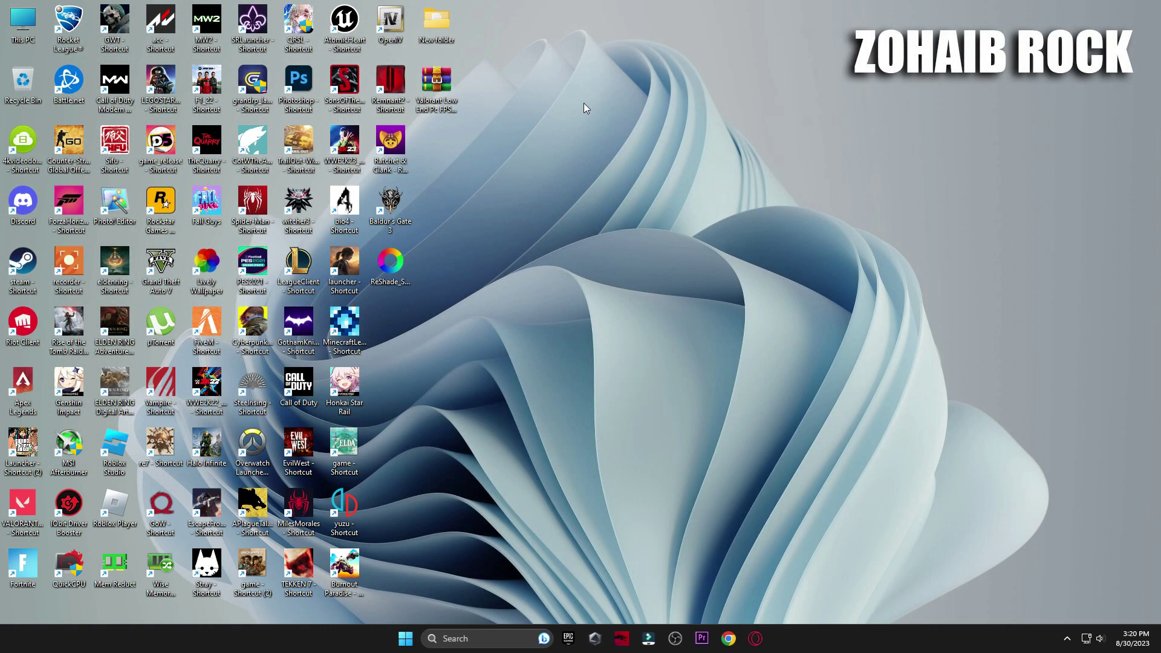
- Move the Valorant Low End Pc FPS Boost Pack archive to free desktop space, extract it, and place the extracted folder beside it
drag(687, 192, 673, 145)
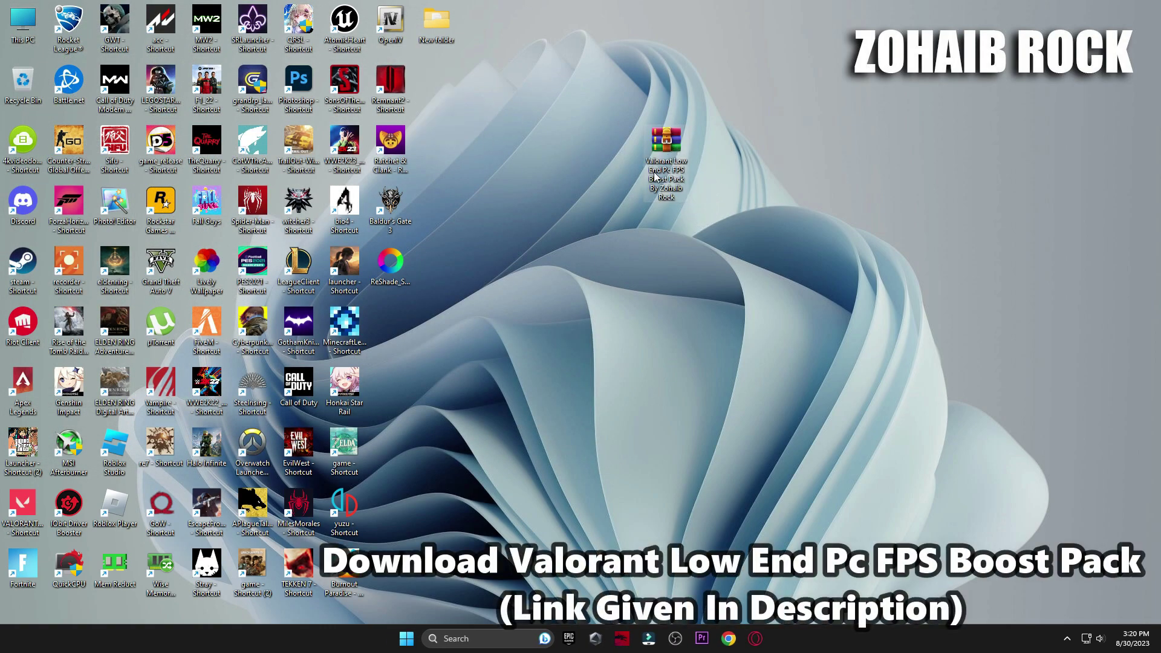
right_click(663, 156)
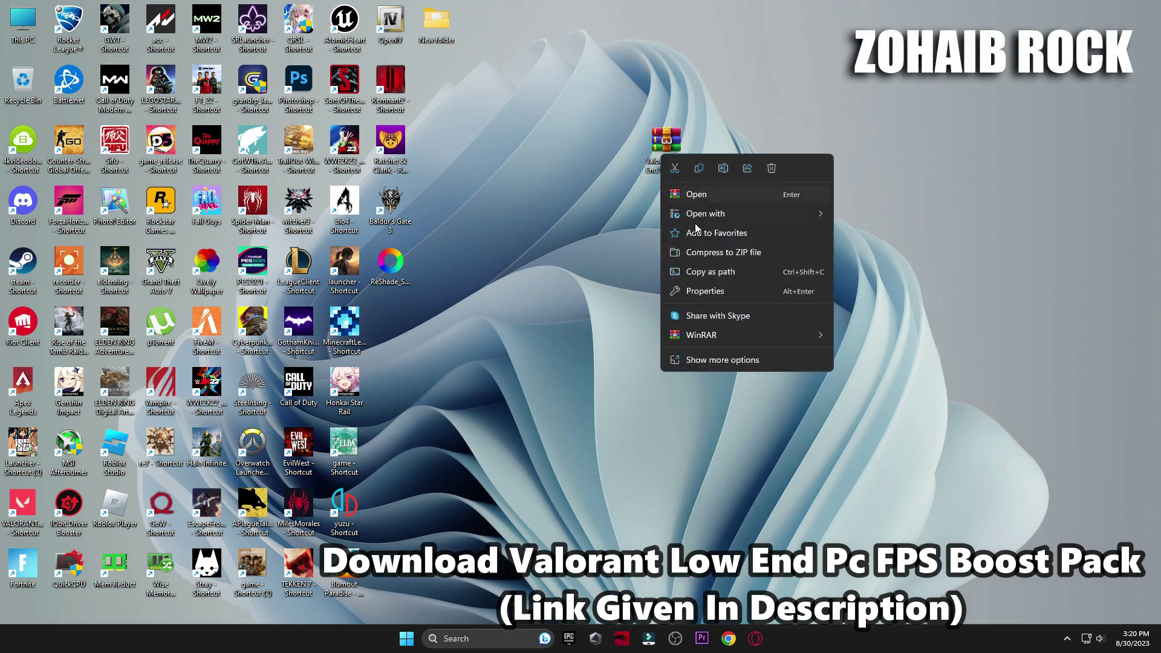
mouse_move(719, 337)
click(905, 395)
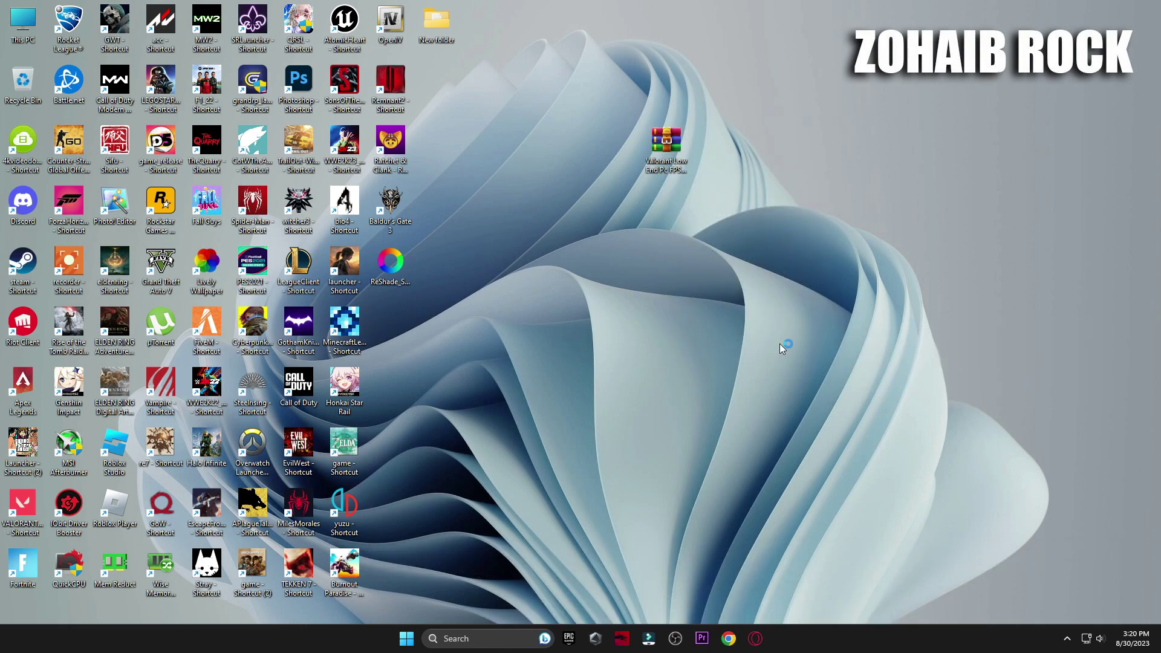
drag(586, 392, 604, 160)
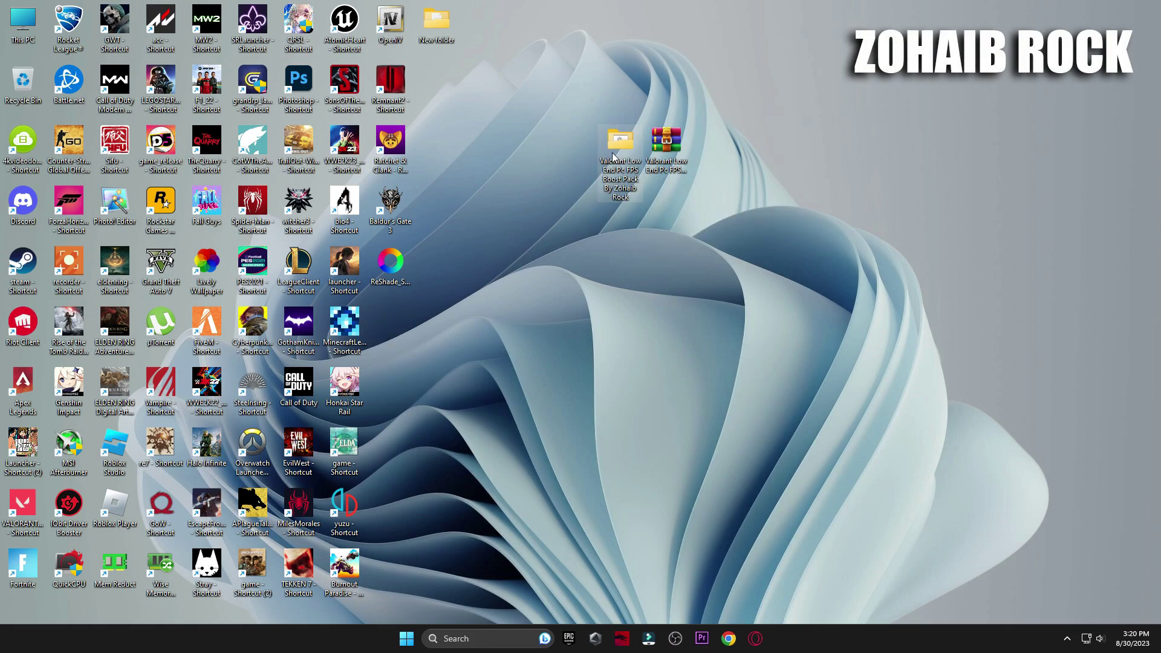
- Launch the Create A Restore Point shortcut from the extracted pack's 0 Start folder and clear the folder window away
double_click(613, 154)
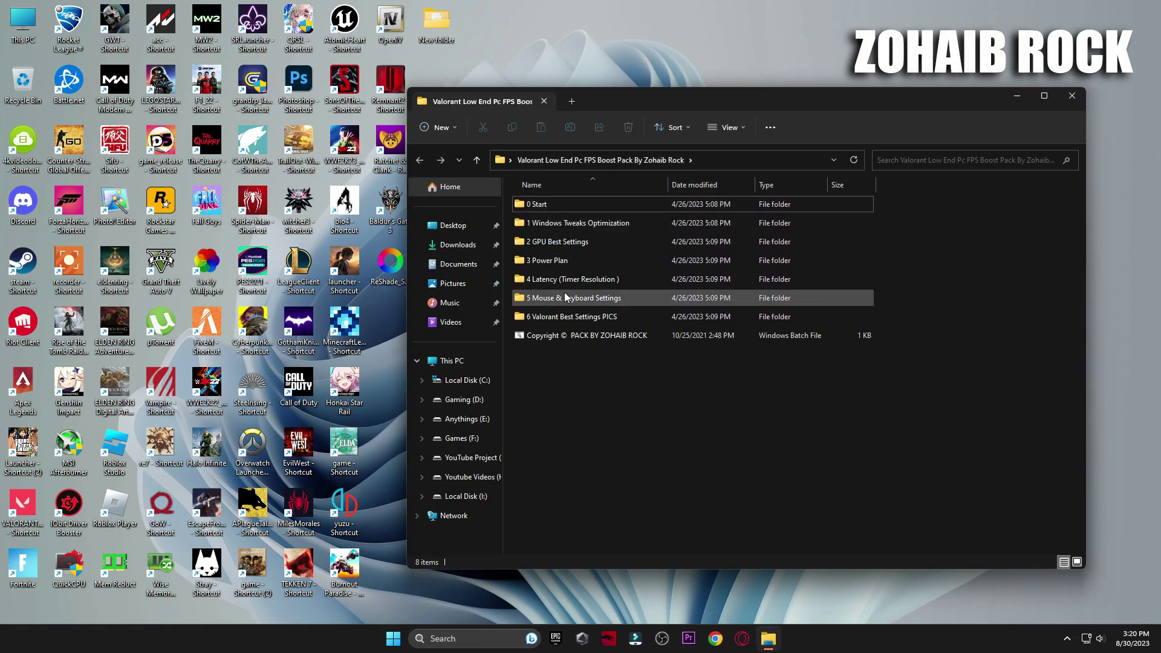
double_click(560, 208)
double_click(560, 205)
click(1017, 97)
drag(242, 150, 625, 83)
- Configure Local Disk (C:) (System) with system protection turned on
scroll(615, 249, down, 1)
scroll(614, 249, down, 1)
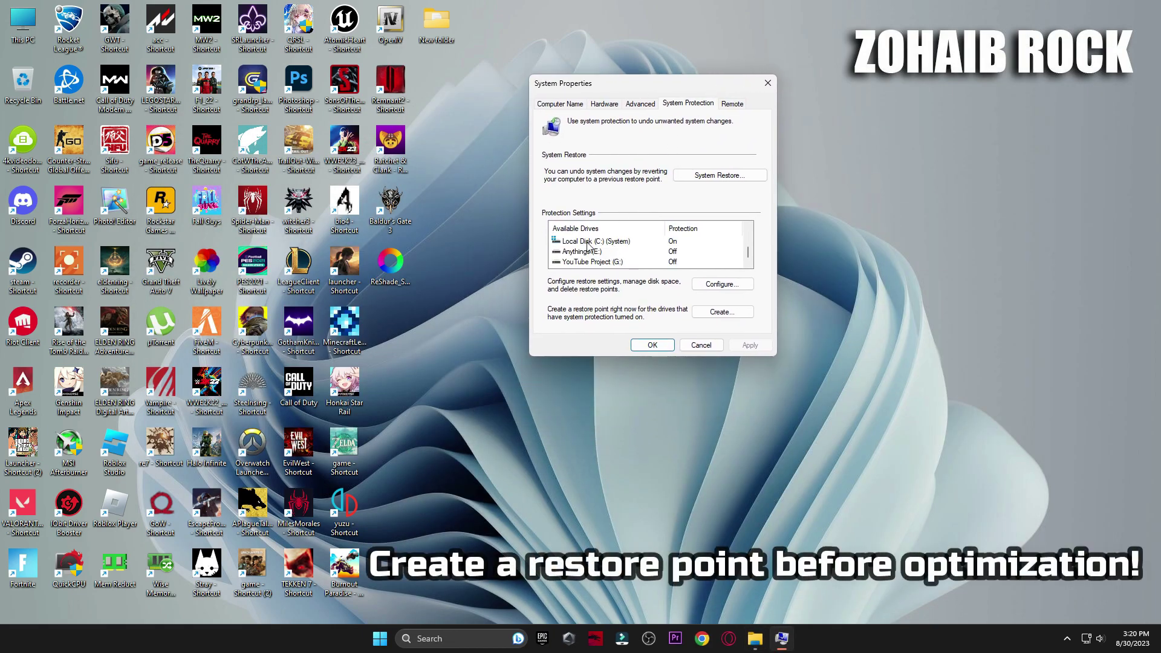
click(628, 242)
click(714, 285)
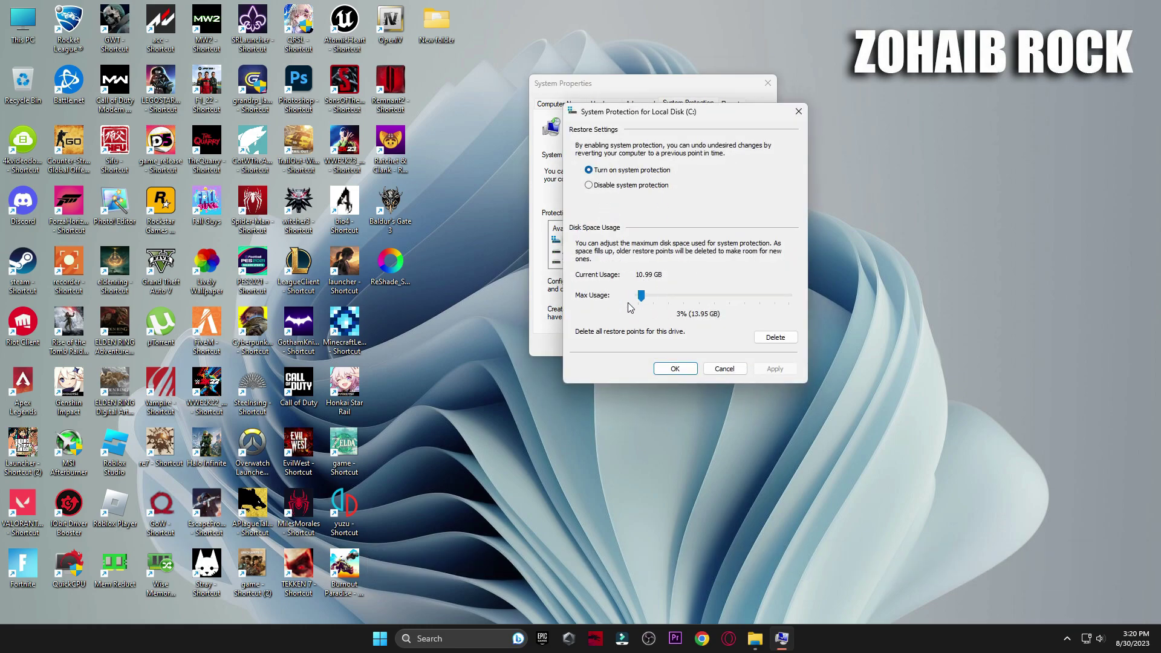
click(674, 368)
- Create a restore point described as "backup" and close System Properties
click(722, 312)
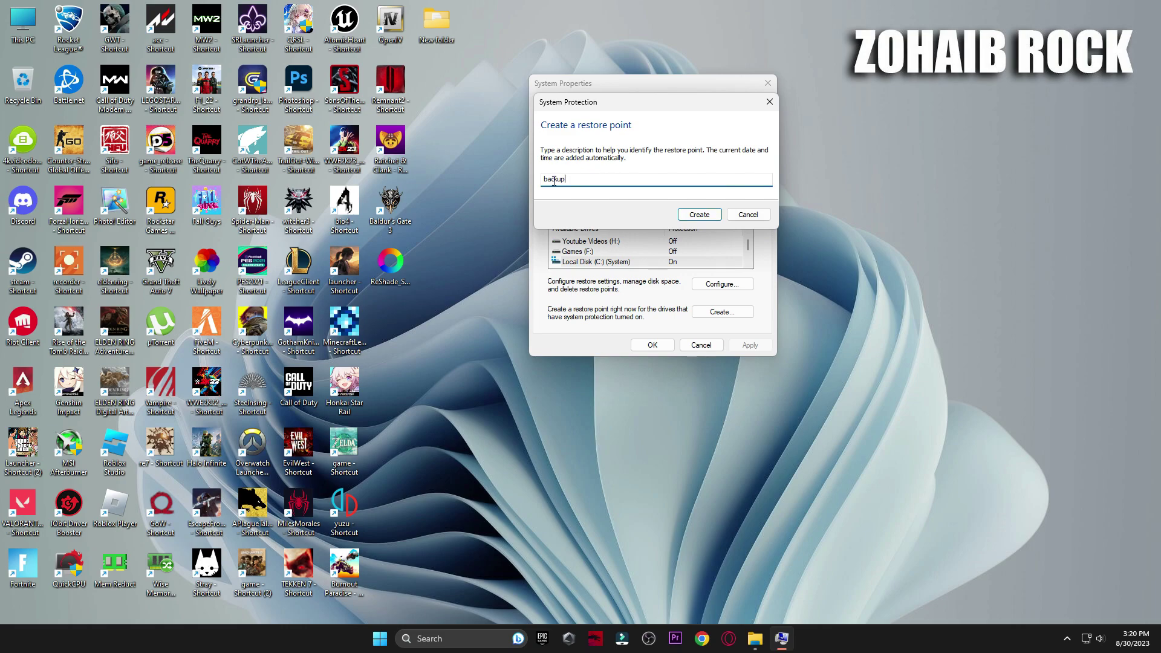
click(689, 215)
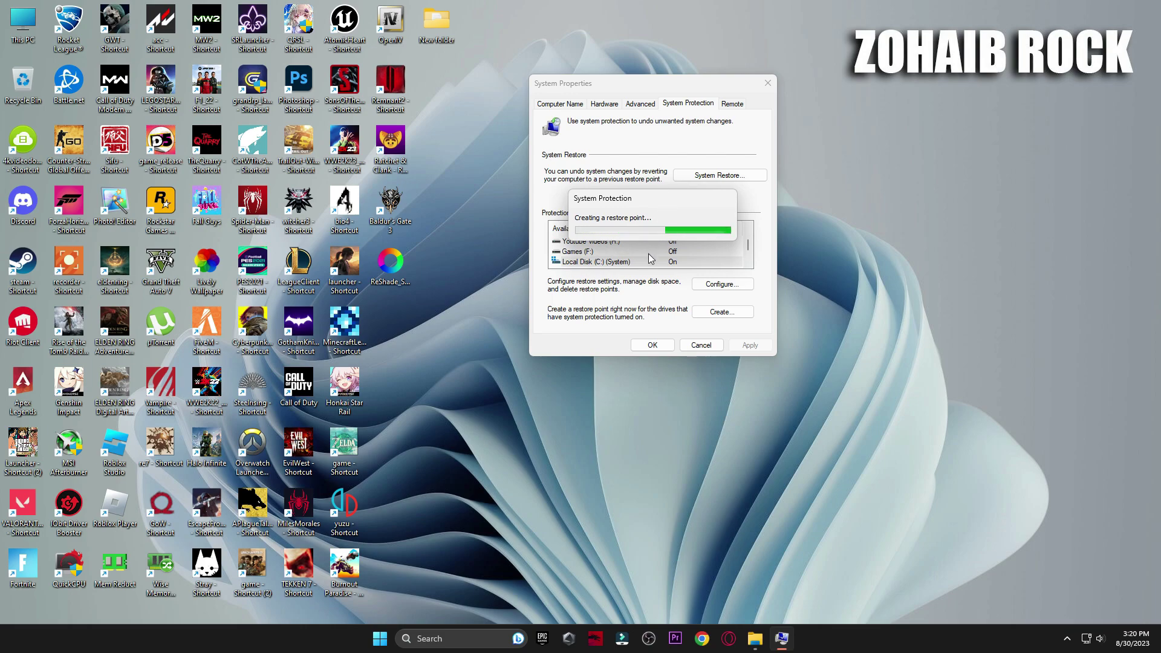
click(726, 225)
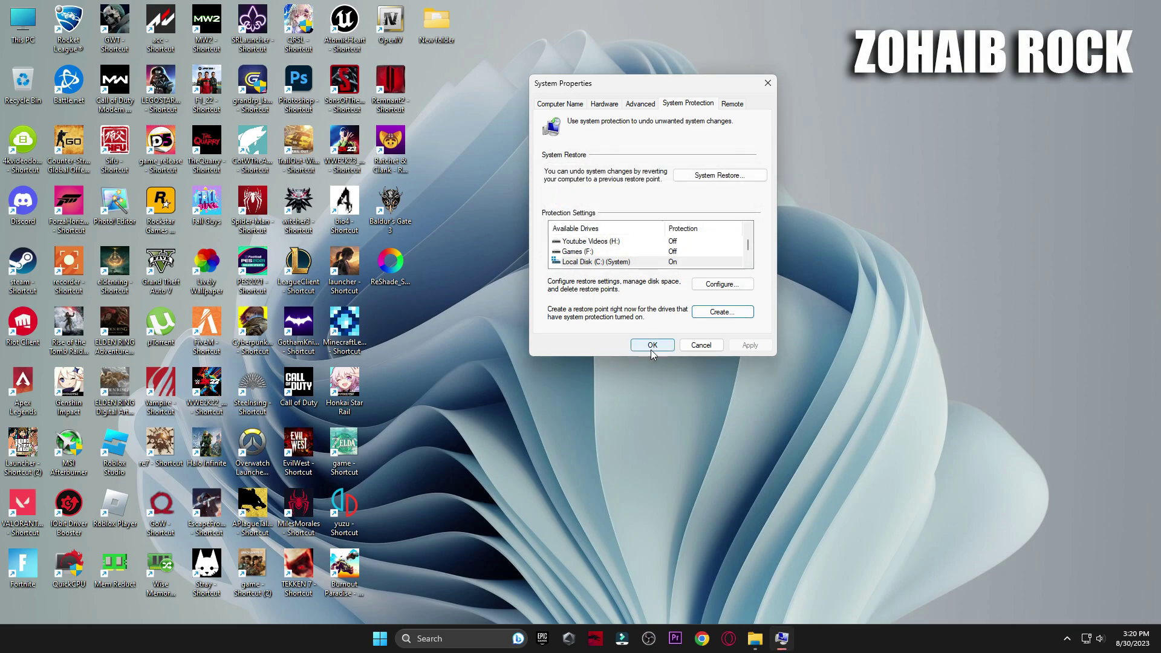
click(651, 345)
- Launch the pack's Startup Apps shortcut, disable WhatsApp at startup, review the remaining startup apps, and close Task Manager
click(766, 639)
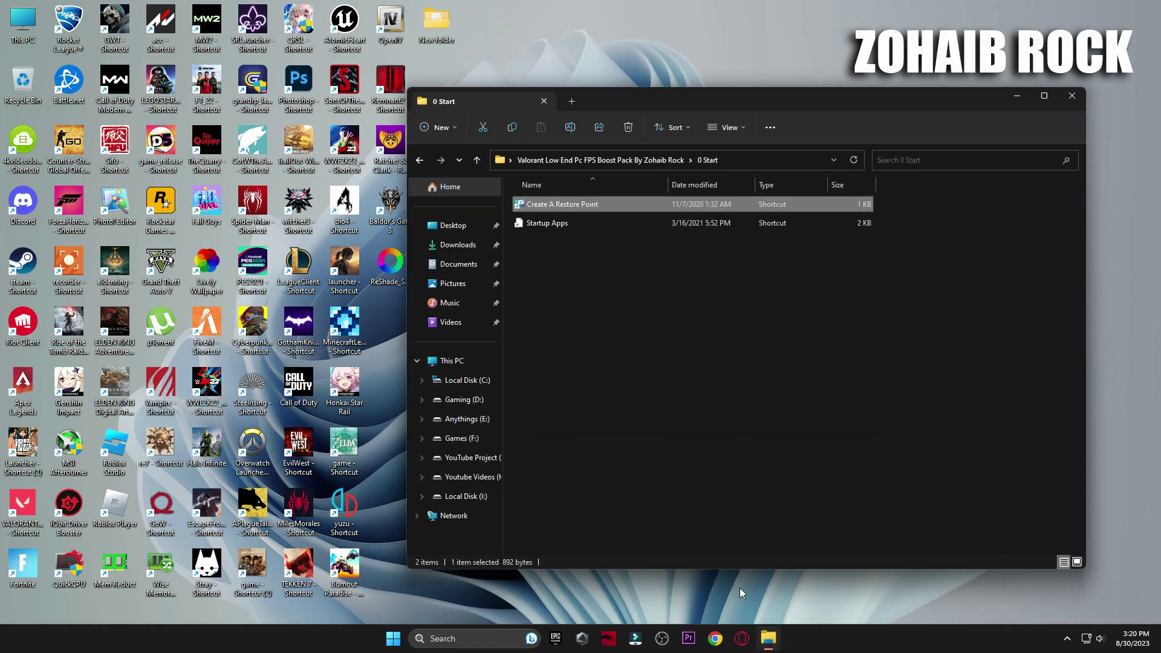
click(555, 224)
double_click(555, 225)
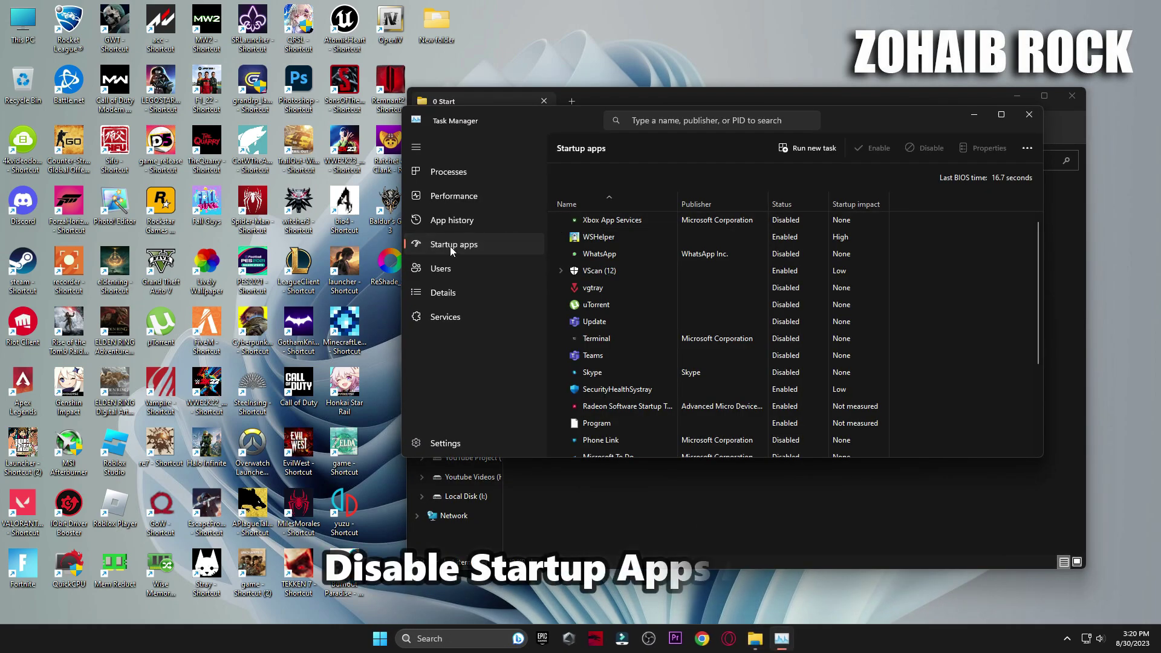
scroll(712, 260, down, 3)
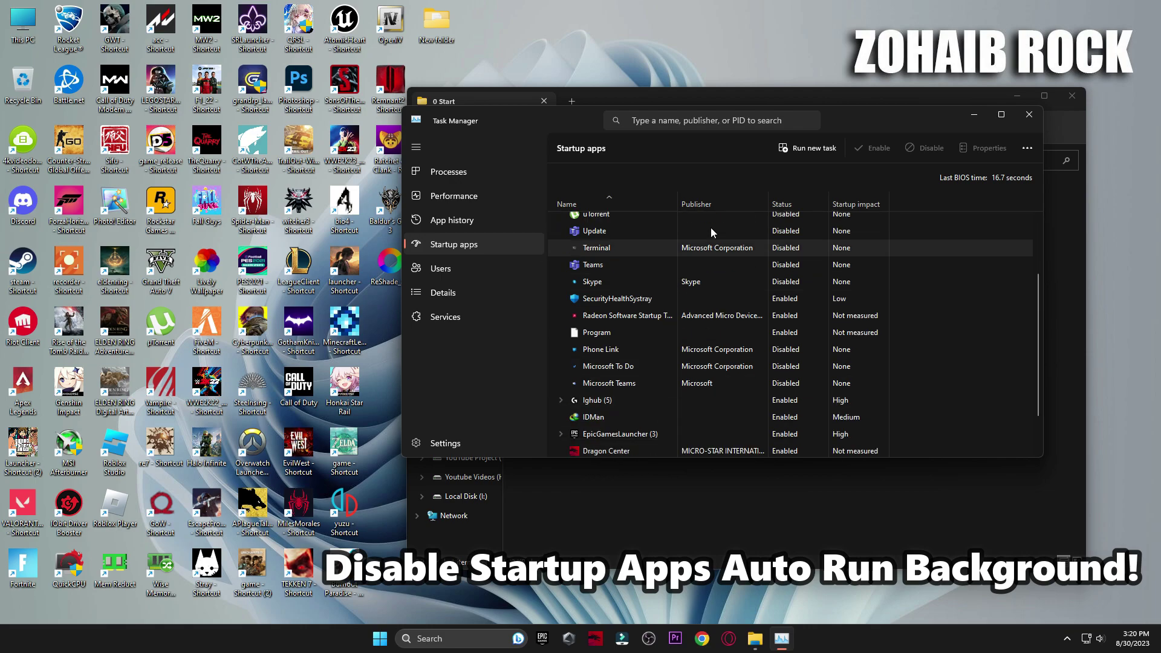
scroll(752, 361, up, 3)
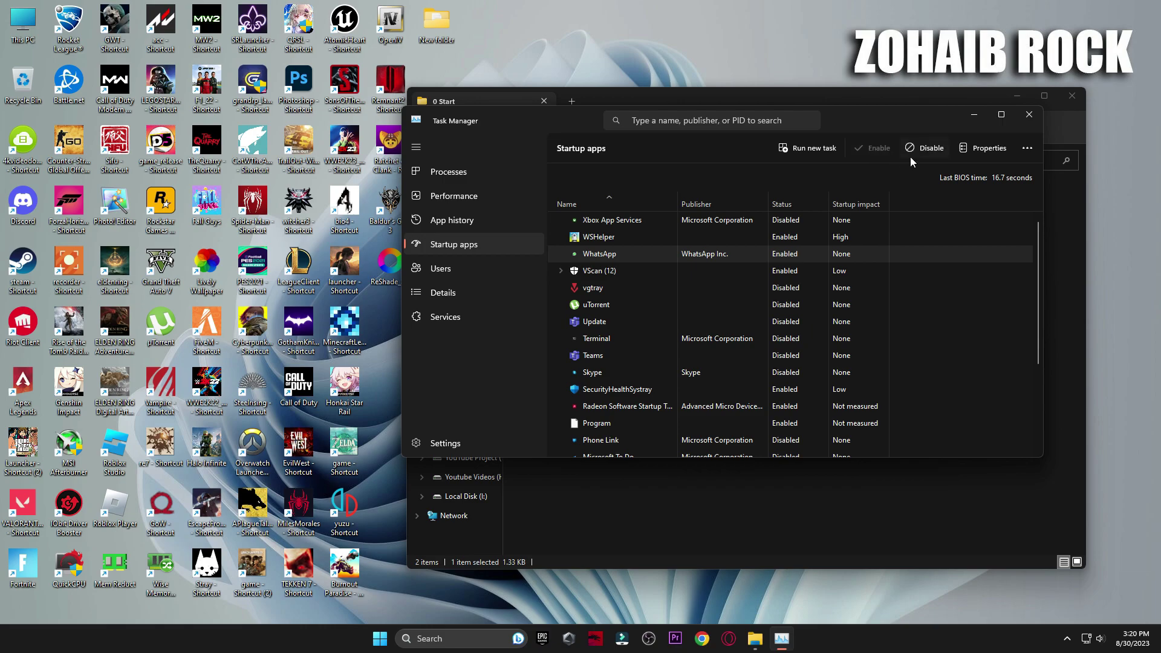
click(924, 151)
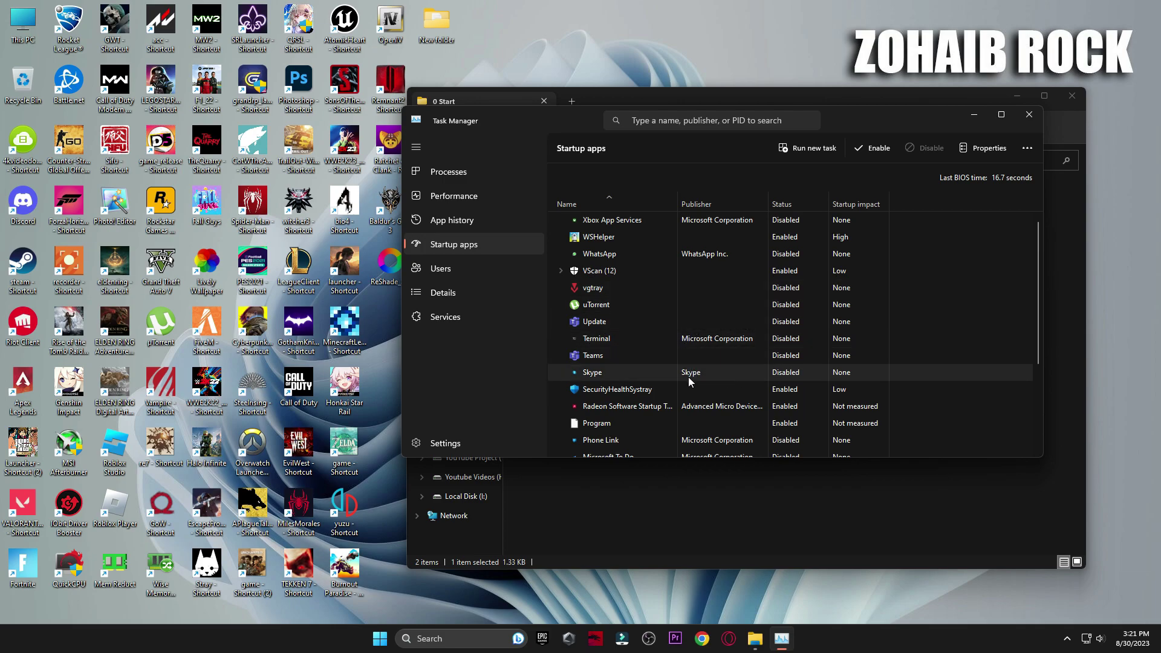
scroll(714, 376, down, 2)
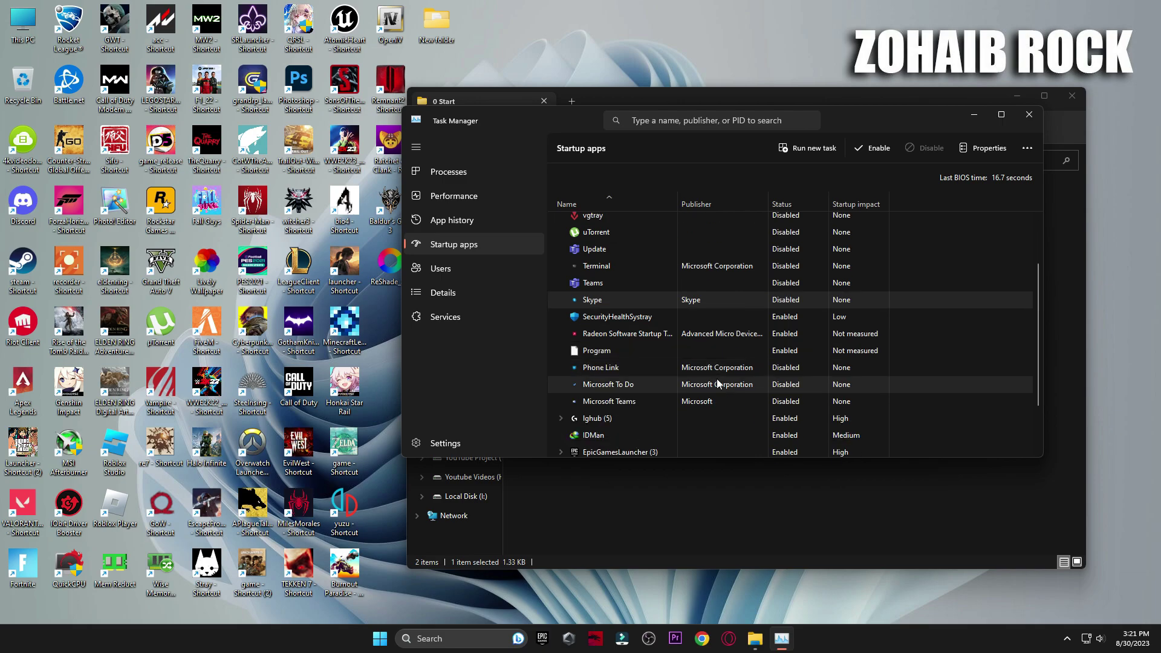
scroll(701, 393, down, 2)
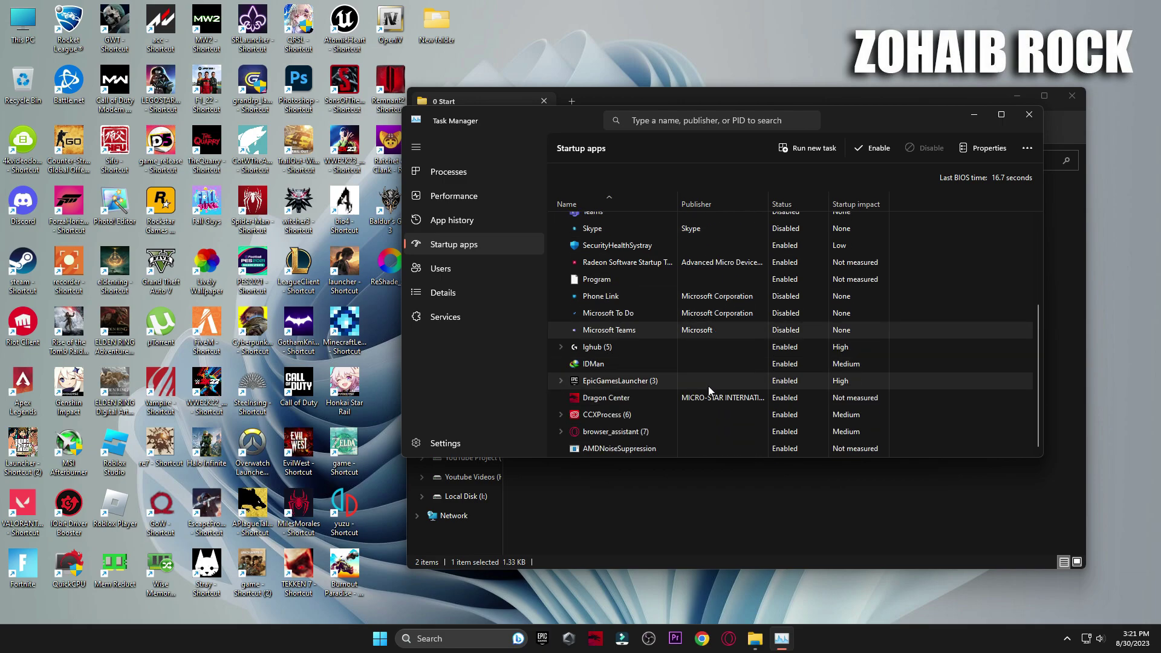
click(1028, 115)
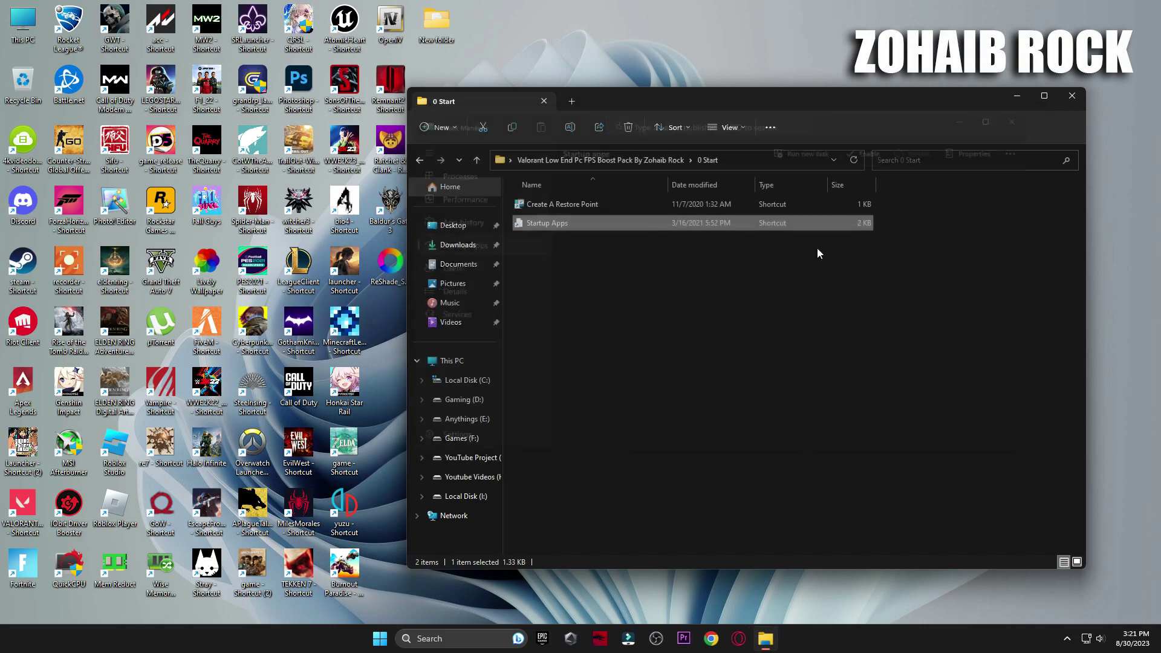
- Leave the 0 Start folder and open the pack's 1 Windows Tweaks Optimization folder
key(BackSpace)
click(564, 223)
double_click(563, 222)
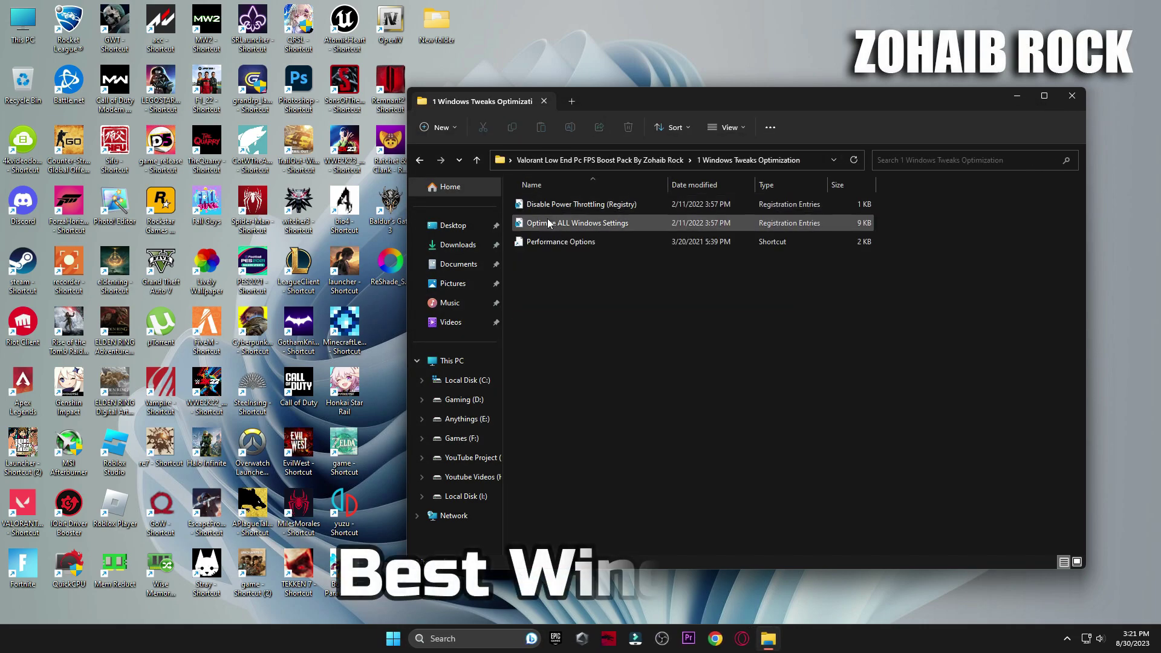
- Look over the System page of Windows Settings and close Settings
key(super)
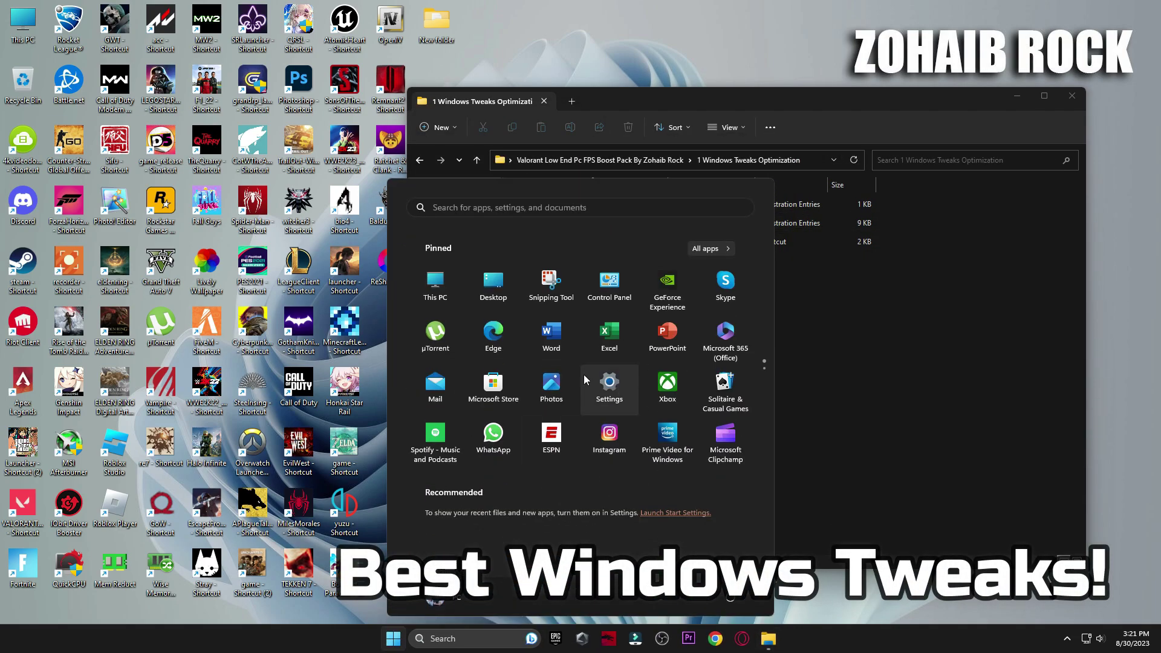
click(610, 382)
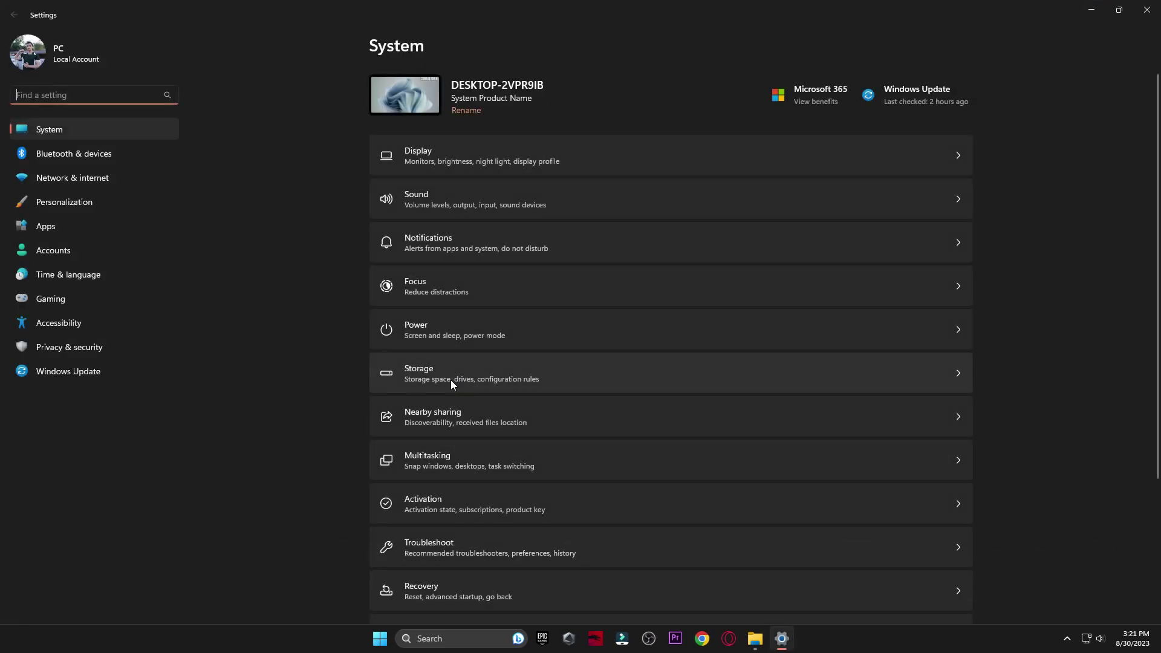
scroll(394, 332, down, 3)
scroll(416, 329, up, 3)
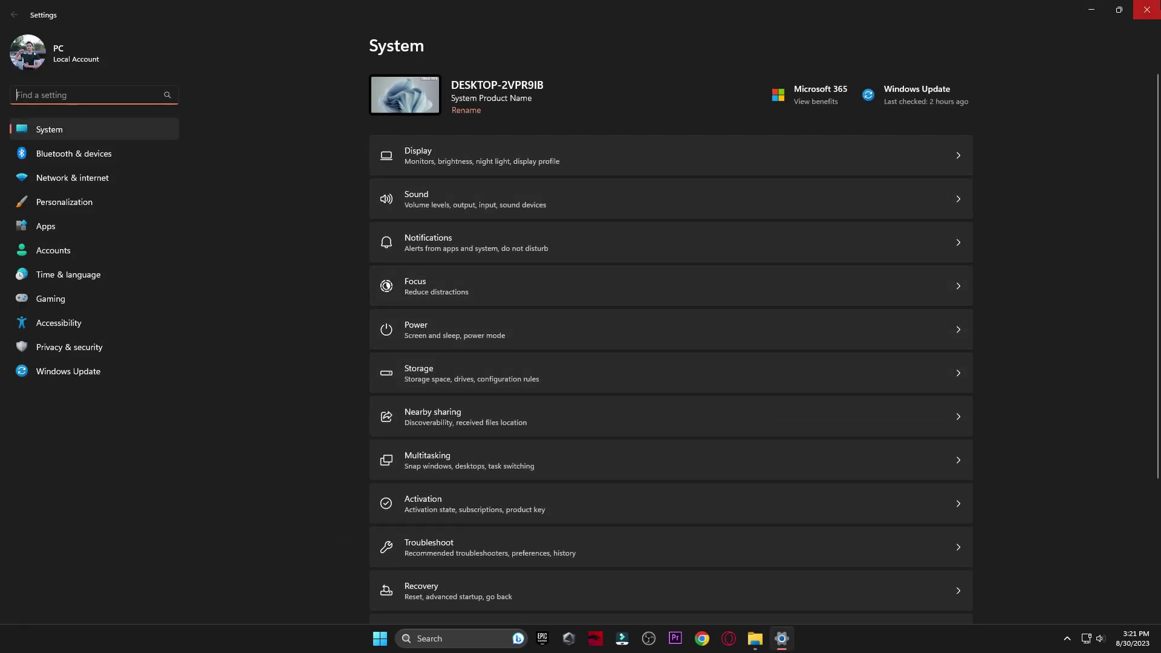
key(alt+F4)
- Merge the Optimize ALL Windows Settings and Disable Power Throttling (Registry) files into the Windows registry
double_click(587, 223)
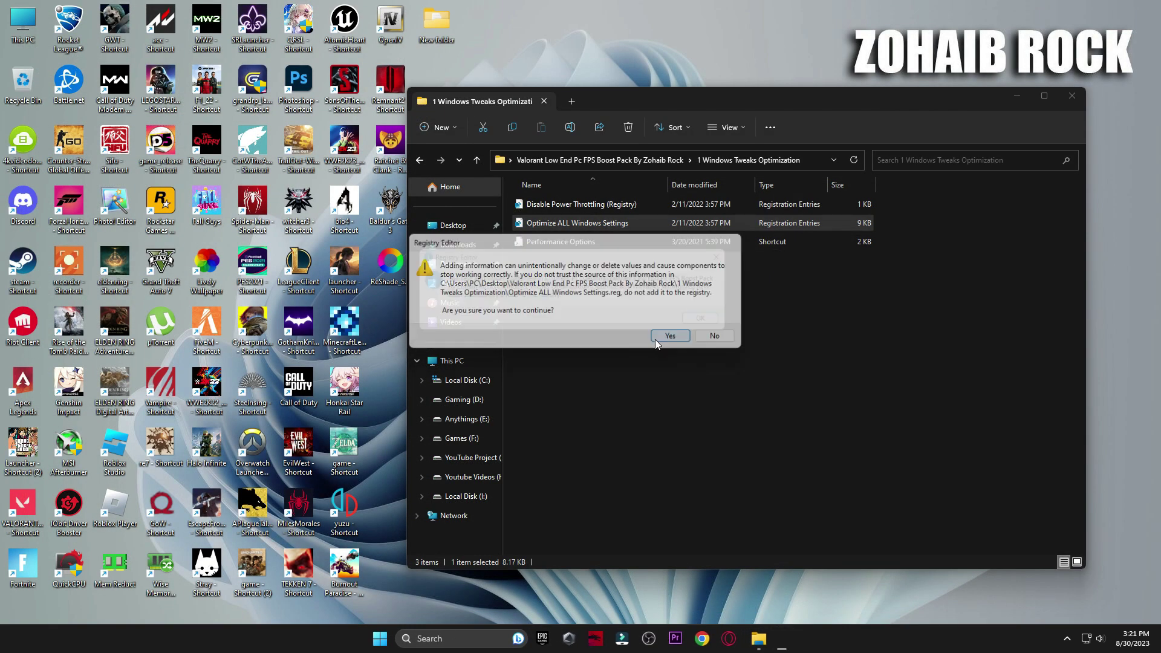
click(656, 336)
click(715, 321)
double_click(626, 207)
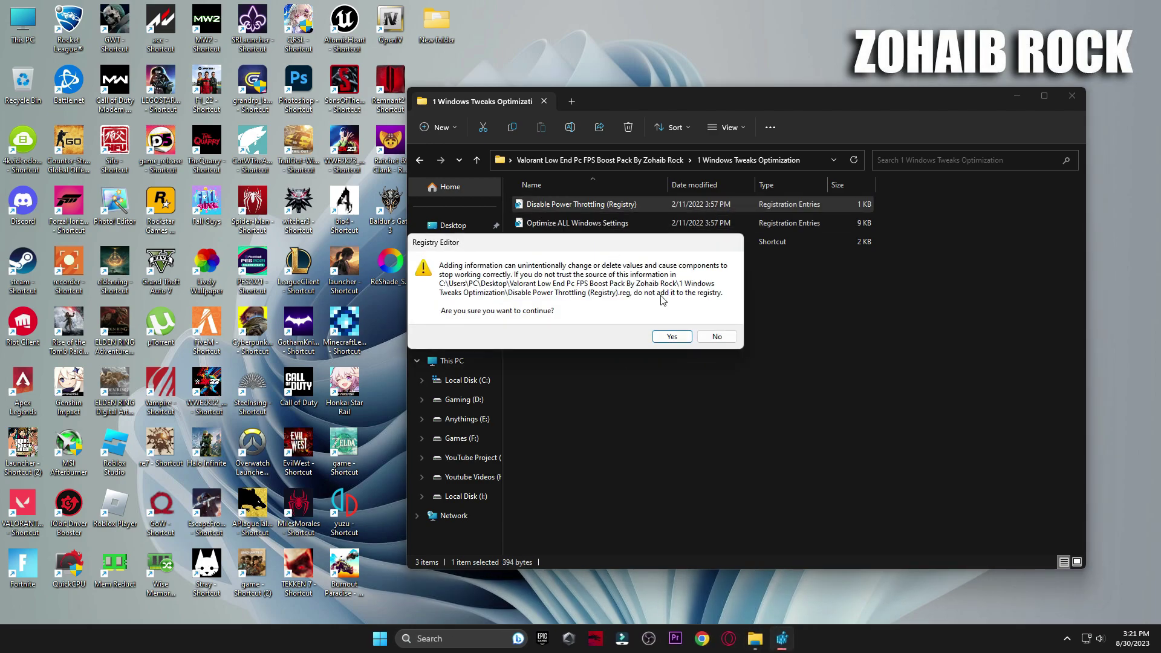
click(669, 335)
click(716, 323)
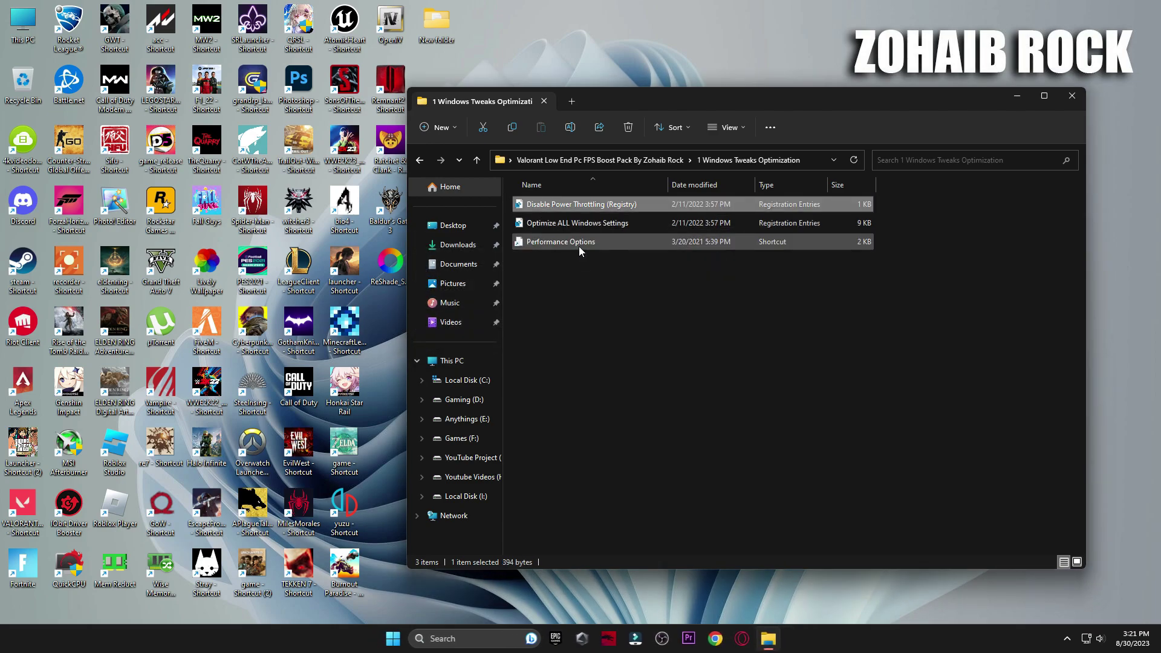
- Launch the Performance Options shortcut and accept the visual effects with "Let Windows choose what's best for my computer"
double_click(578, 243)
drag(177, 19, 699, 82)
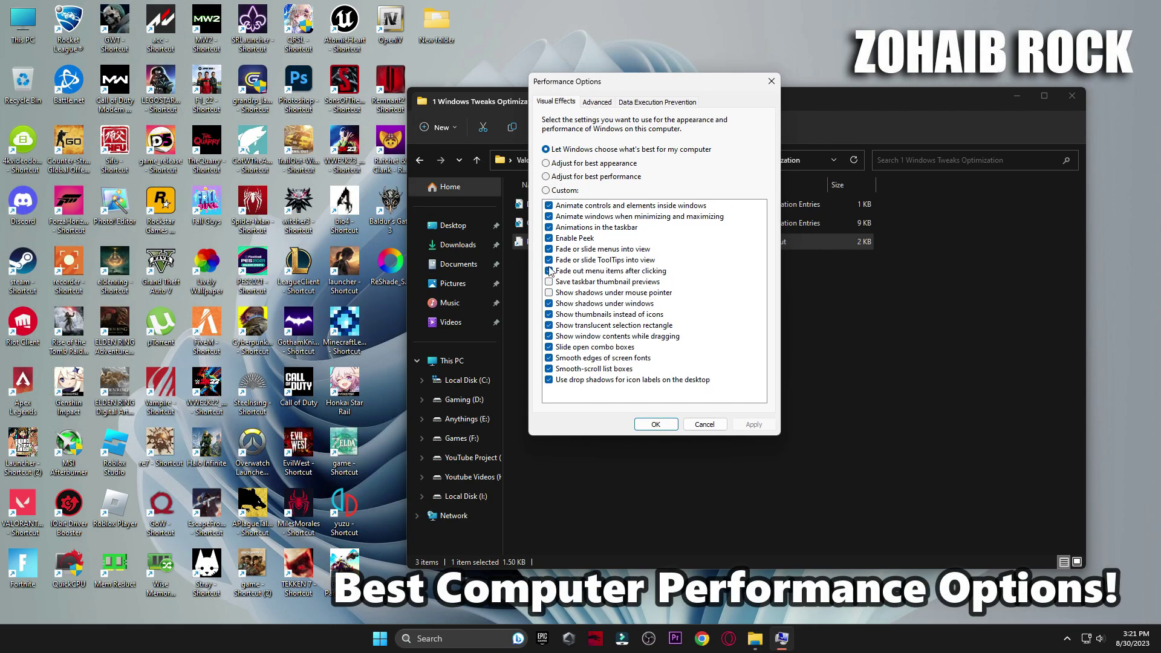
click(669, 426)
- Open the pack's 2 GPU Best Settings folder and review the AMD advance setting images
key(alt+Up)
double_click(560, 239)
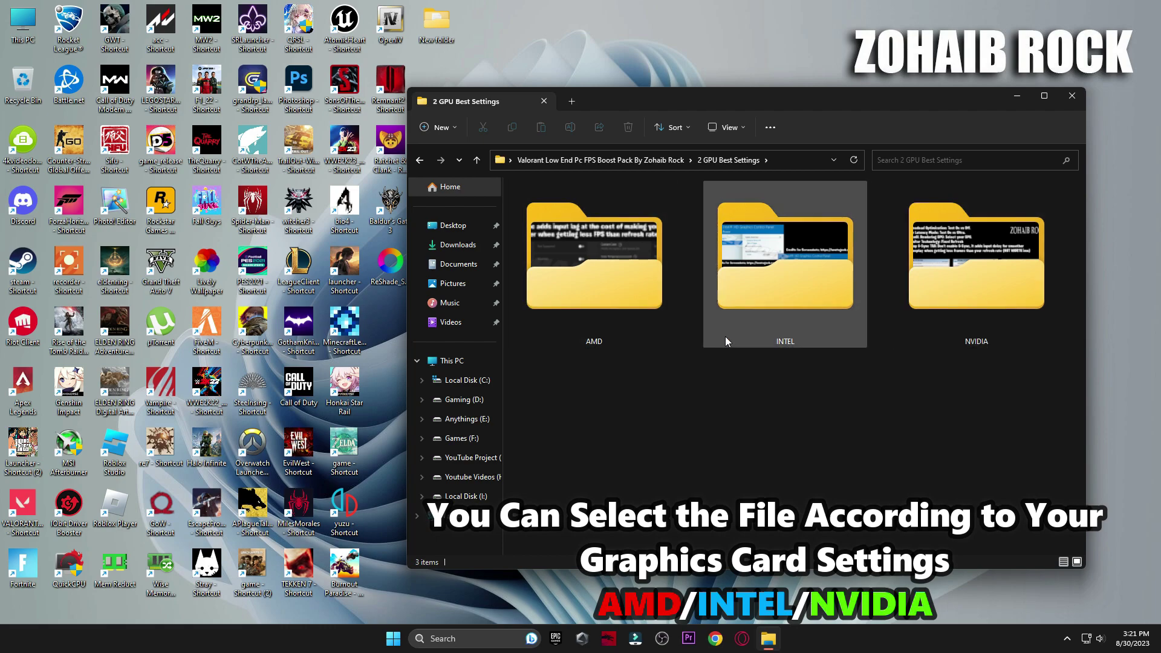
double_click(579, 299)
double_click(534, 238)
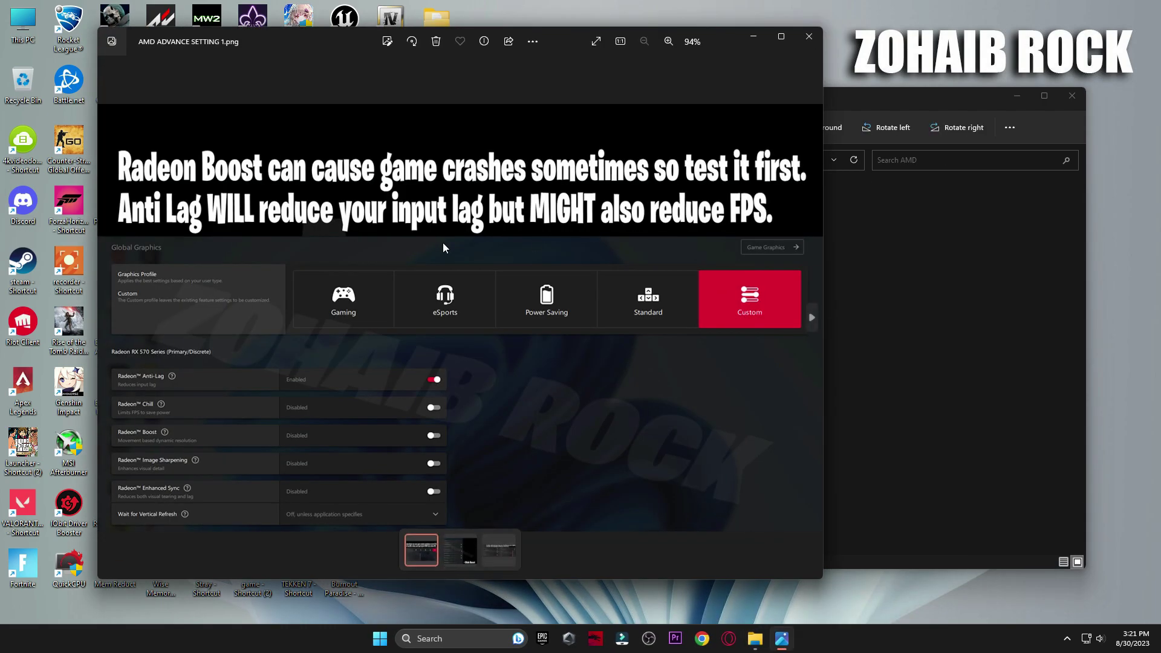
click(812, 317)
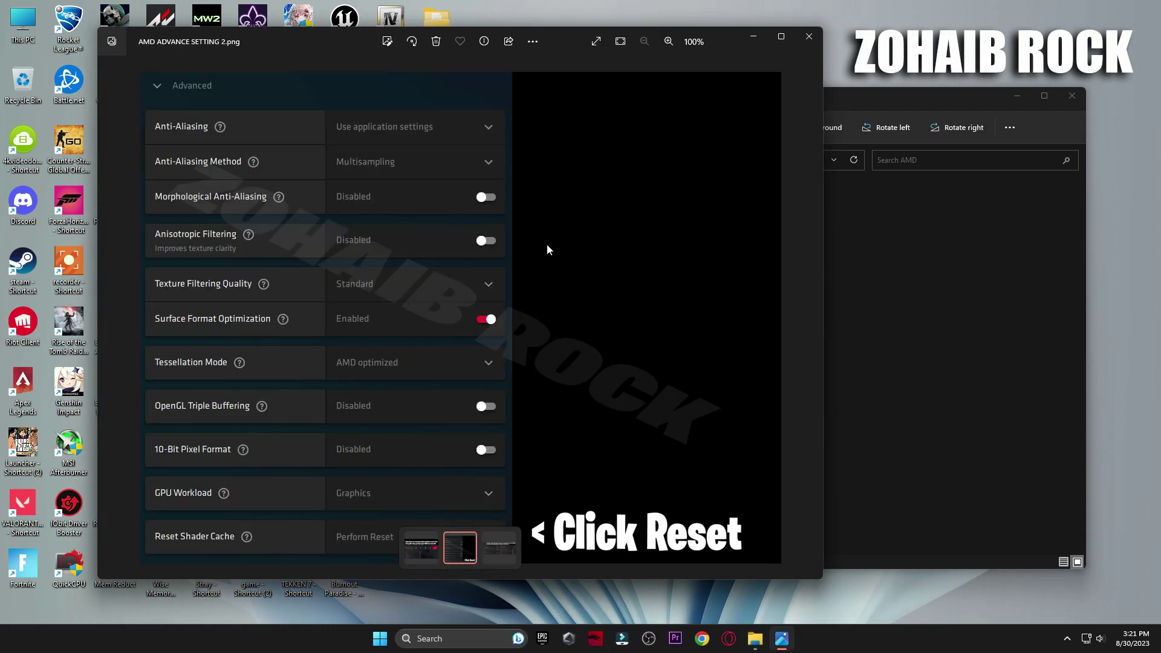
click(808, 36)
- Review the Intel Graphics Command Center and Intel HD Graphics Control Panel images in the INTEL folder
click(728, 160)
double_click(780, 260)
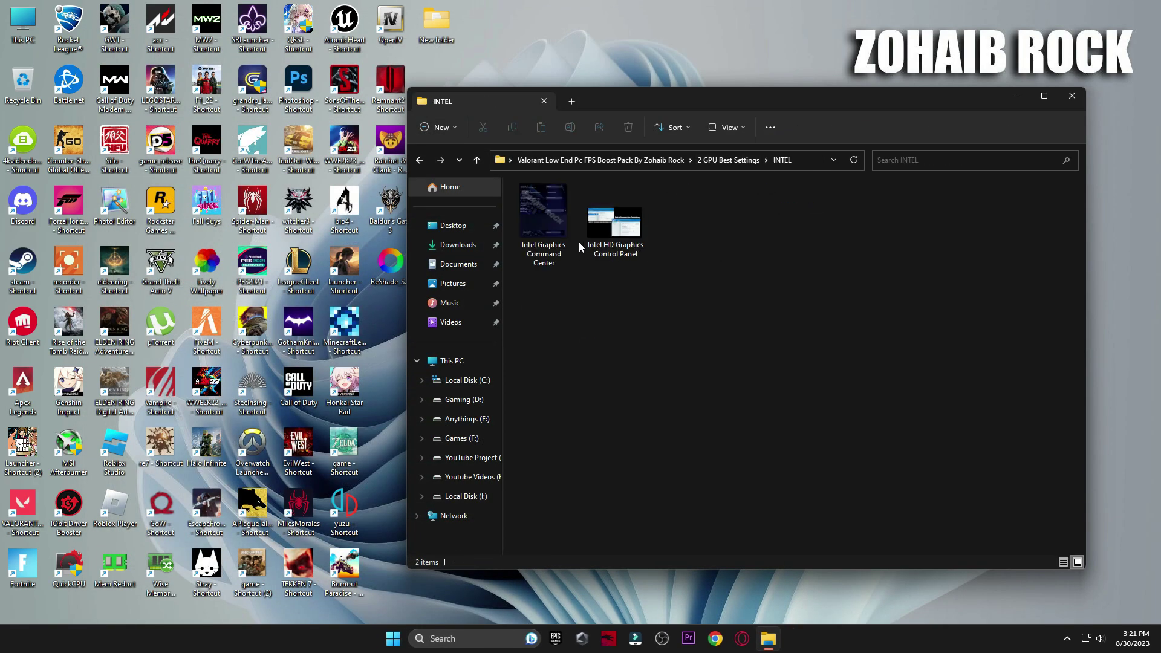
double_click(571, 245)
key(Right)
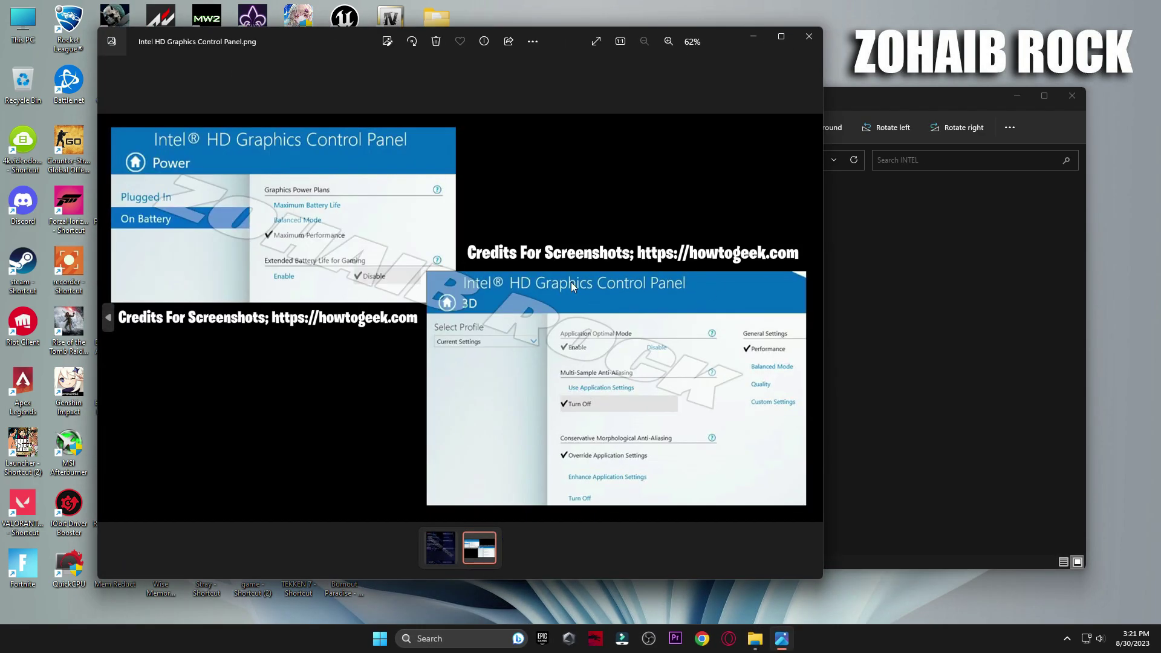
click(809, 36)
- Open the NVIDIA Settings (Manage 3D Settings) reference image from the NVIDIA folder
click(727, 159)
double_click(920, 238)
double_click(556, 242)
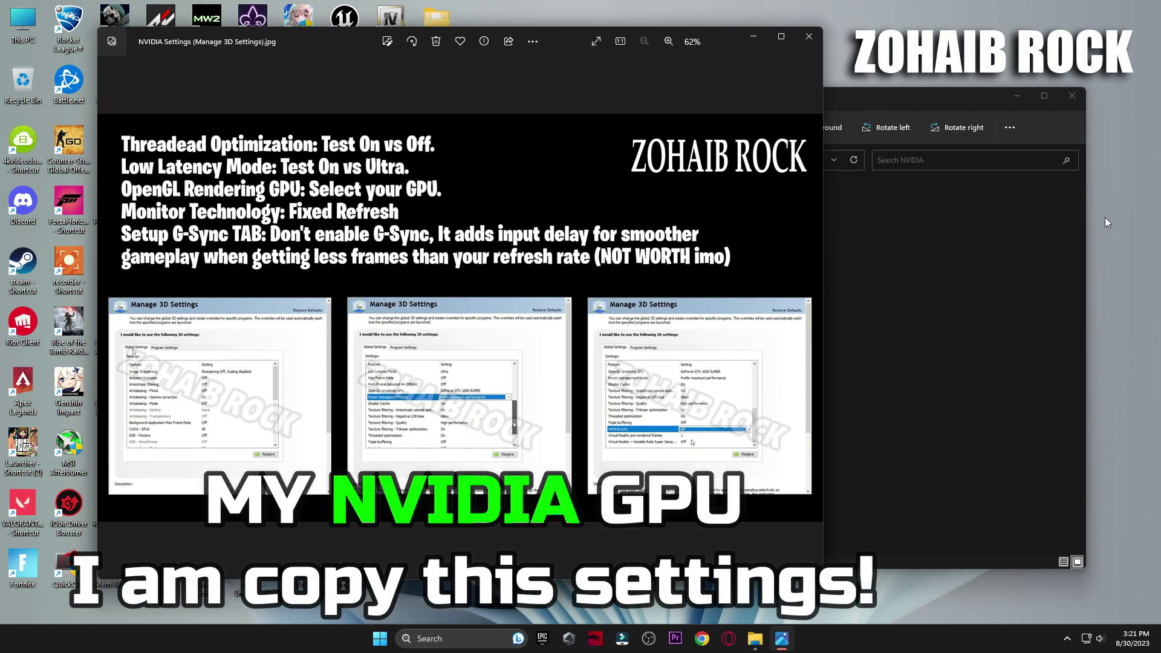
- Launch NVIDIA Control Panel from the desktop and close the pack folder and the reference image
right_click(1105, 224)
click(1063, 373)
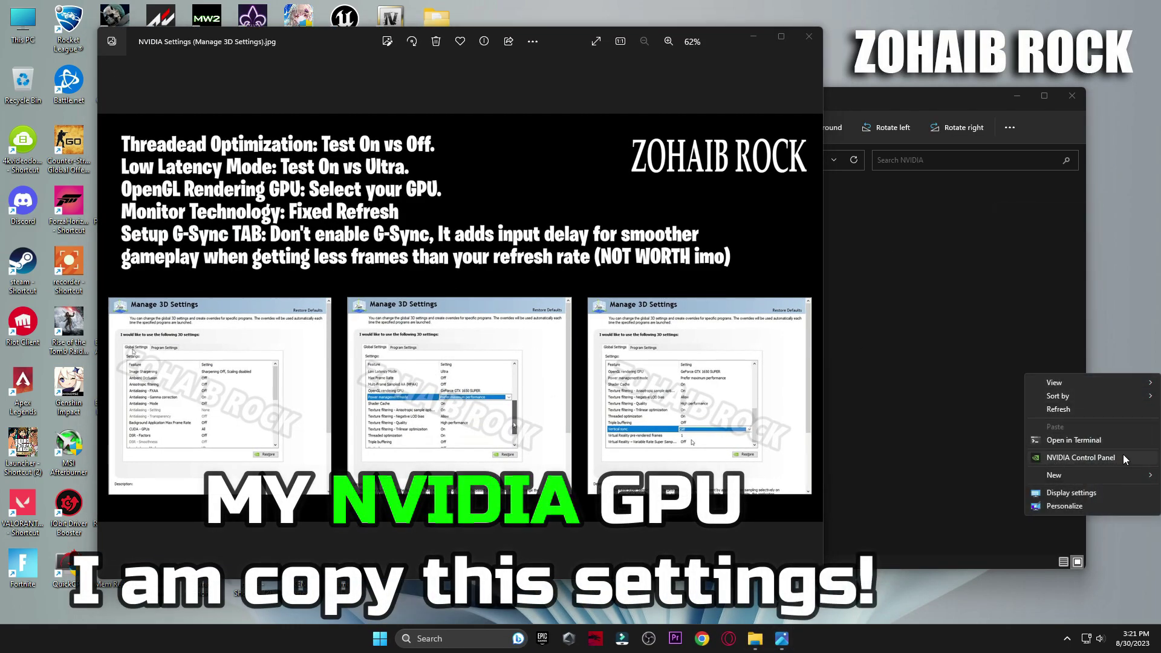
click(1058, 448)
click(1071, 97)
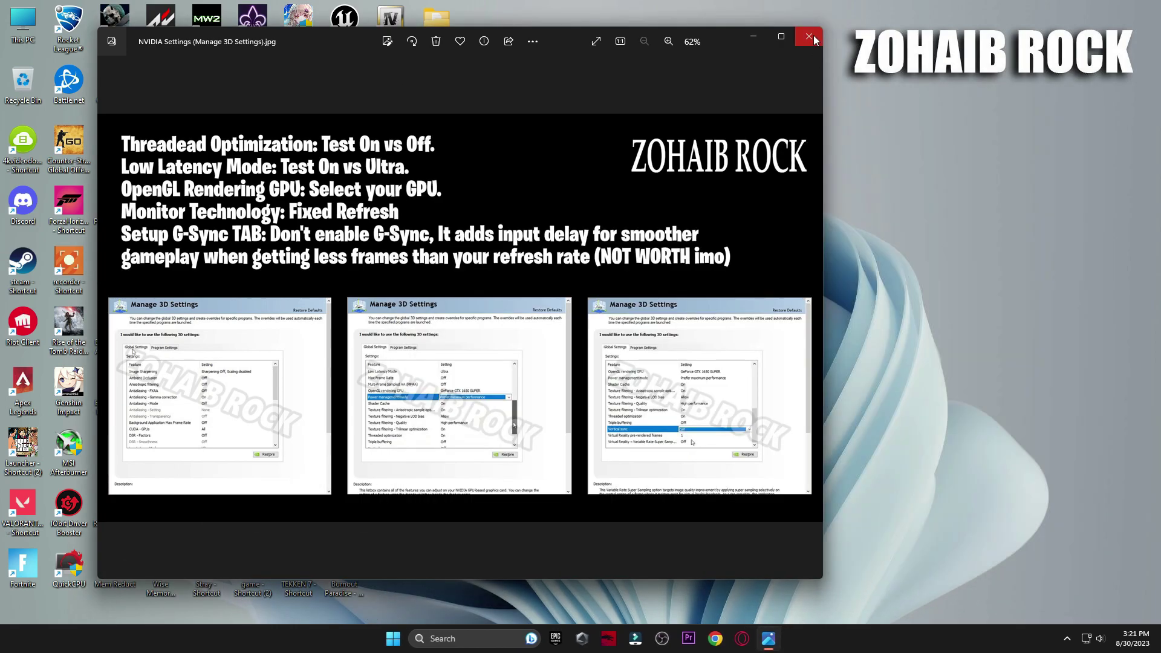
click(808, 36)
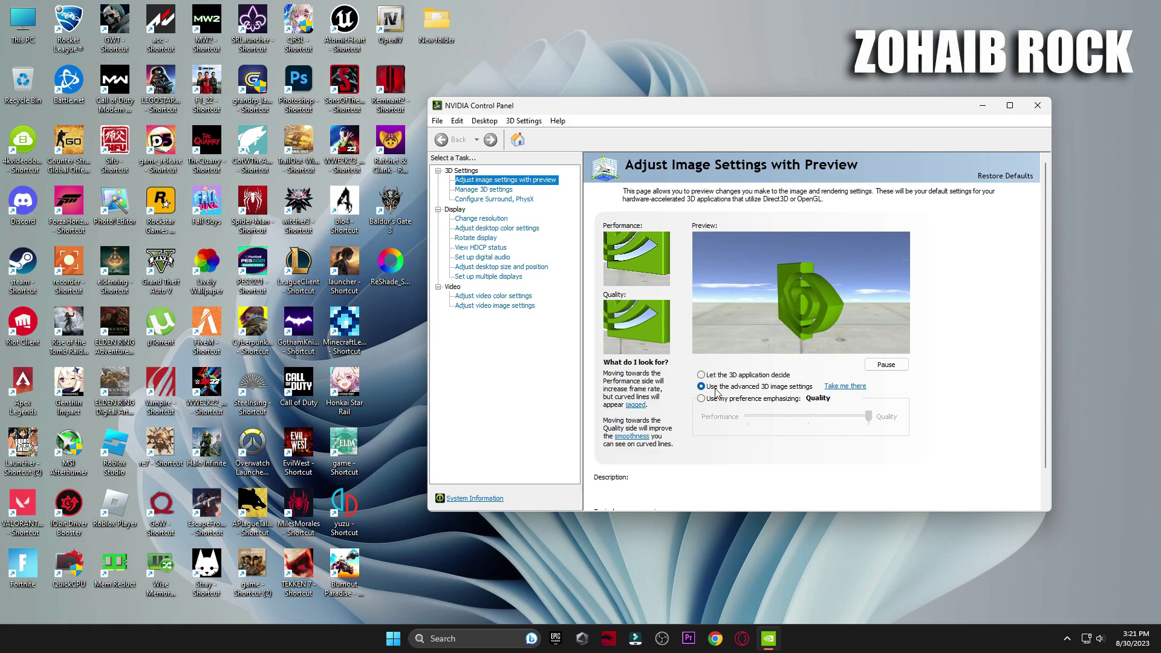
- Review the global feature settings under Manage 3D Settings in NVIDIA Control Panel
click(484, 189)
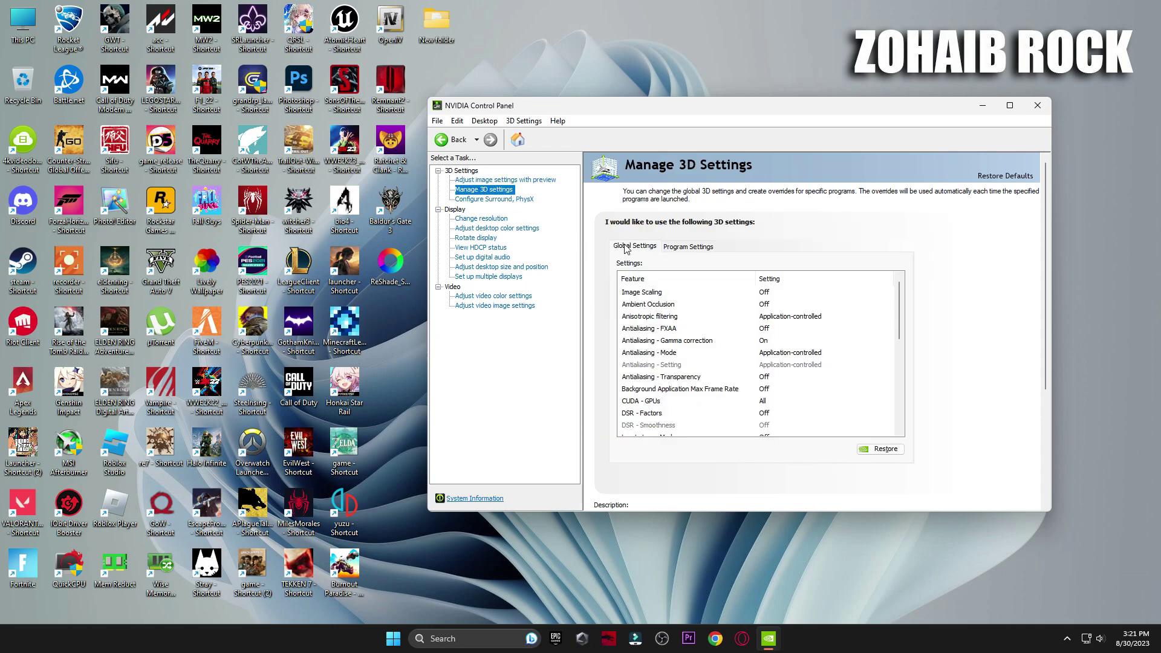
scroll(763, 321, down, 3)
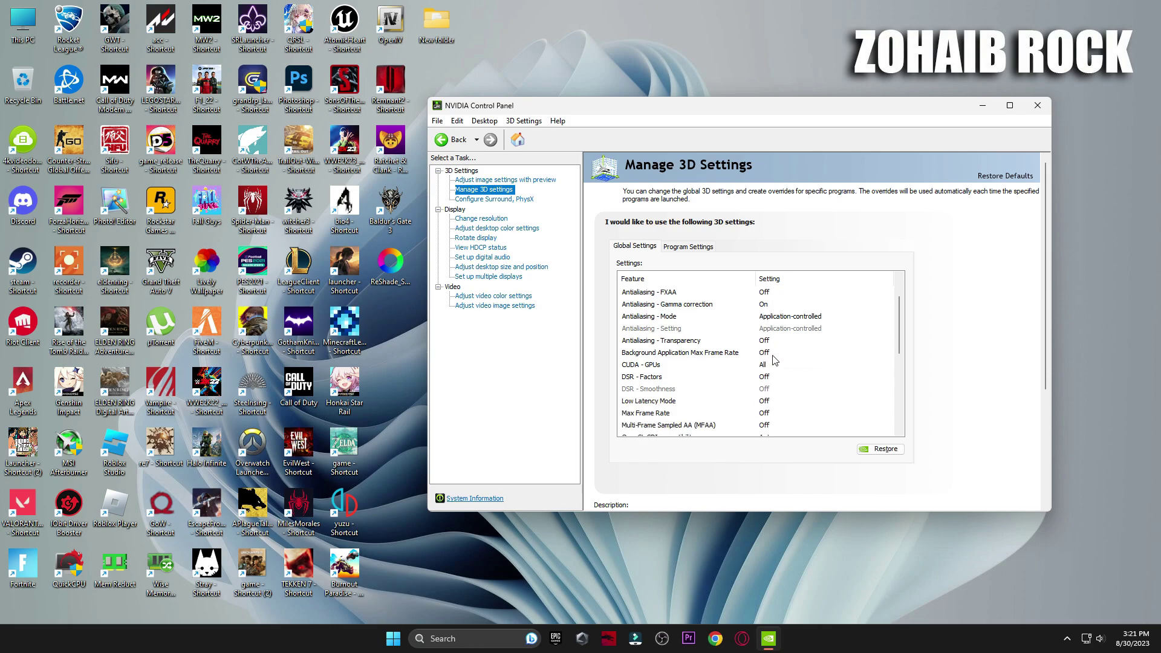
scroll(769, 313, down, 3)
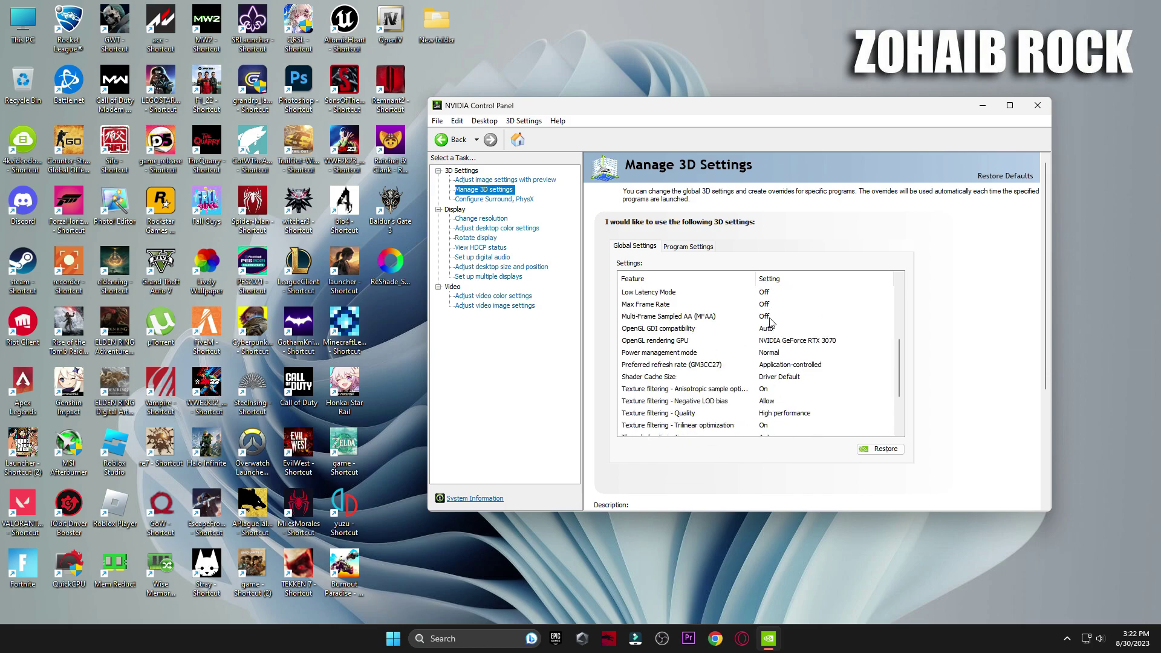
- Set the PhysX processor to NVIDIA GeForce RTX 3070 under Configure Surround, PhysX
click(525, 199)
click(891, 266)
click(856, 293)
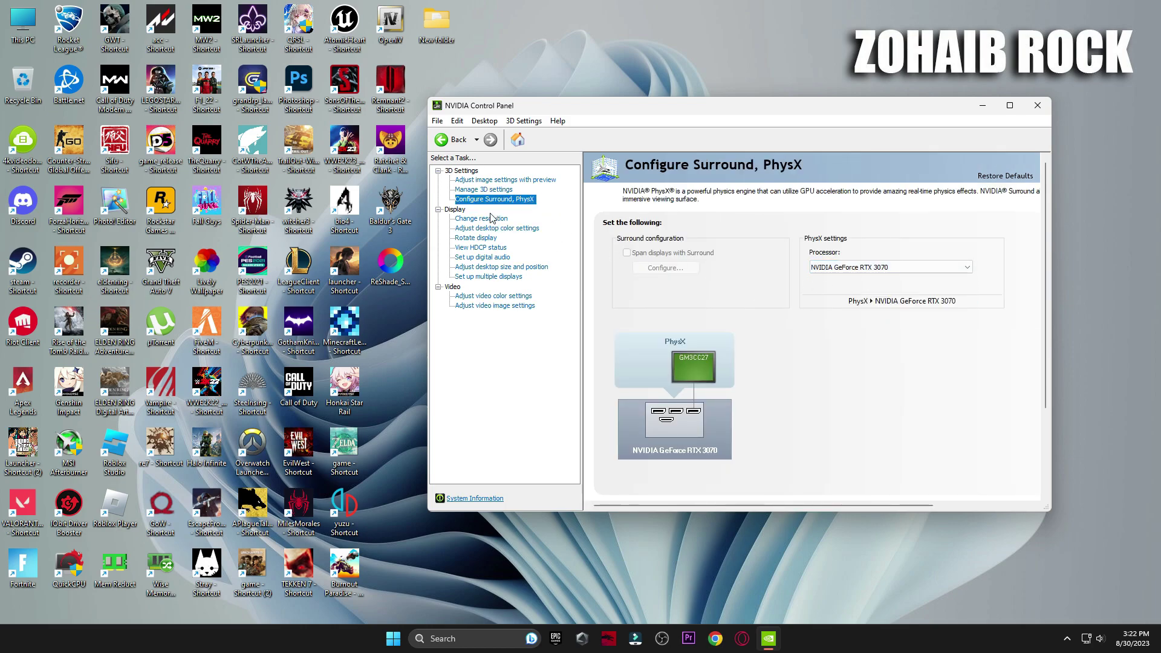
- Apply the 1920 × 1080 resolution with a 165Hz refresh rate and keep the display changes
click(481, 218)
drag(1050, 249, 1053, 312)
scroll(641, 266, down, 5)
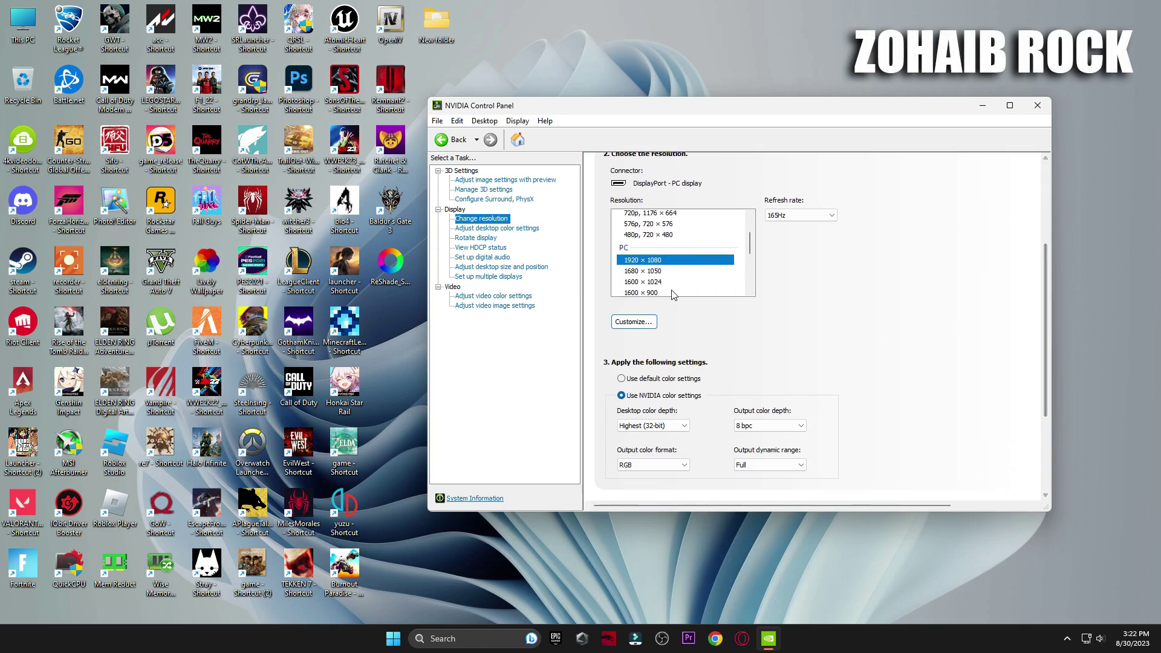
click(797, 216)
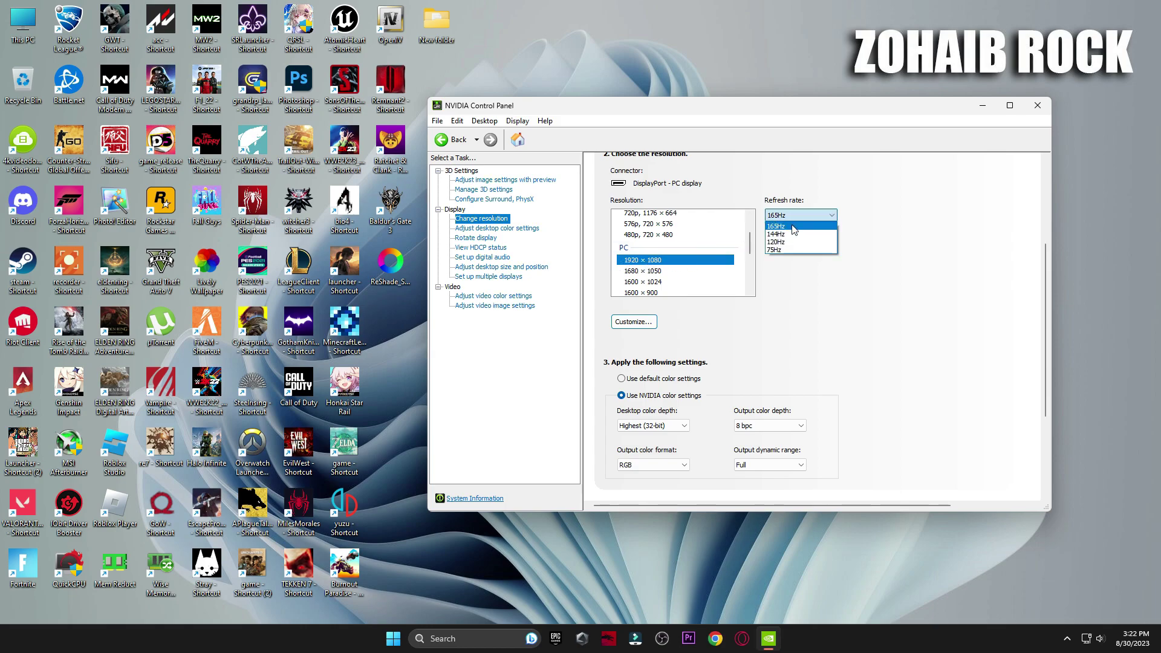
click(798, 234)
scroll(1046, 279, down, 3)
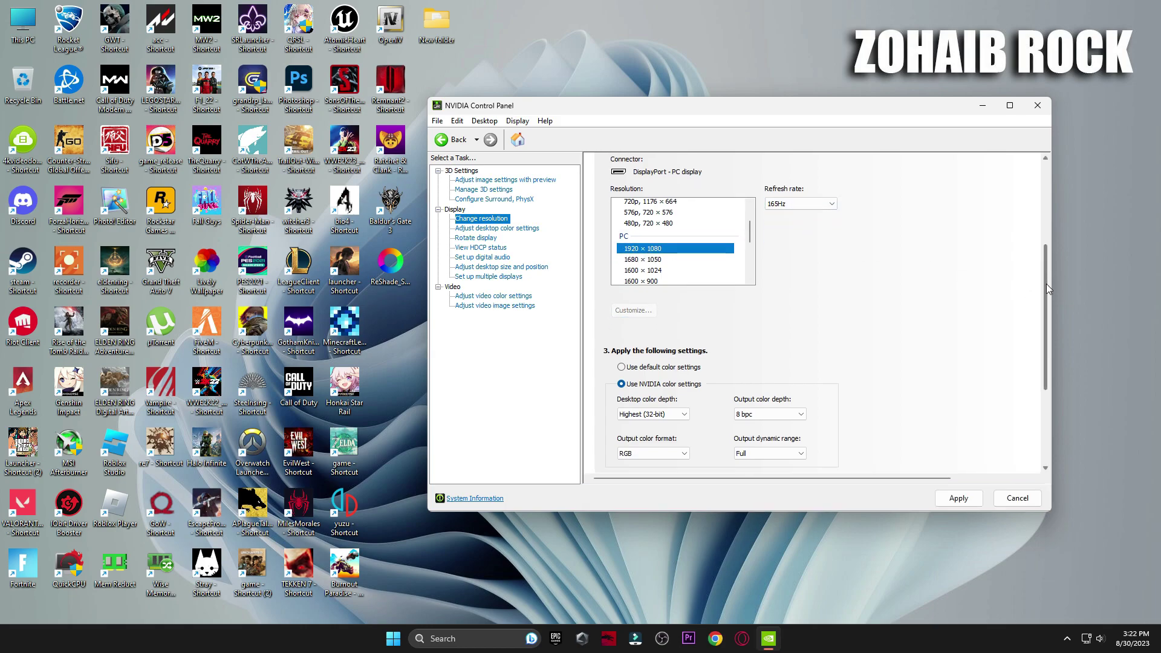
click(958, 497)
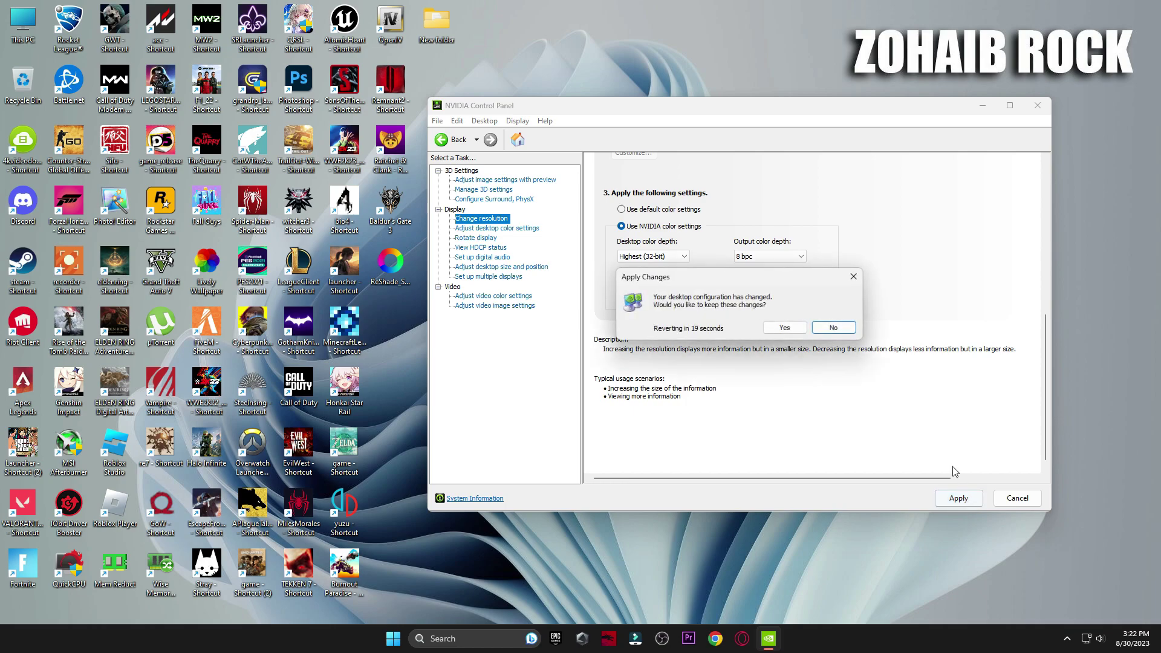
click(797, 332)
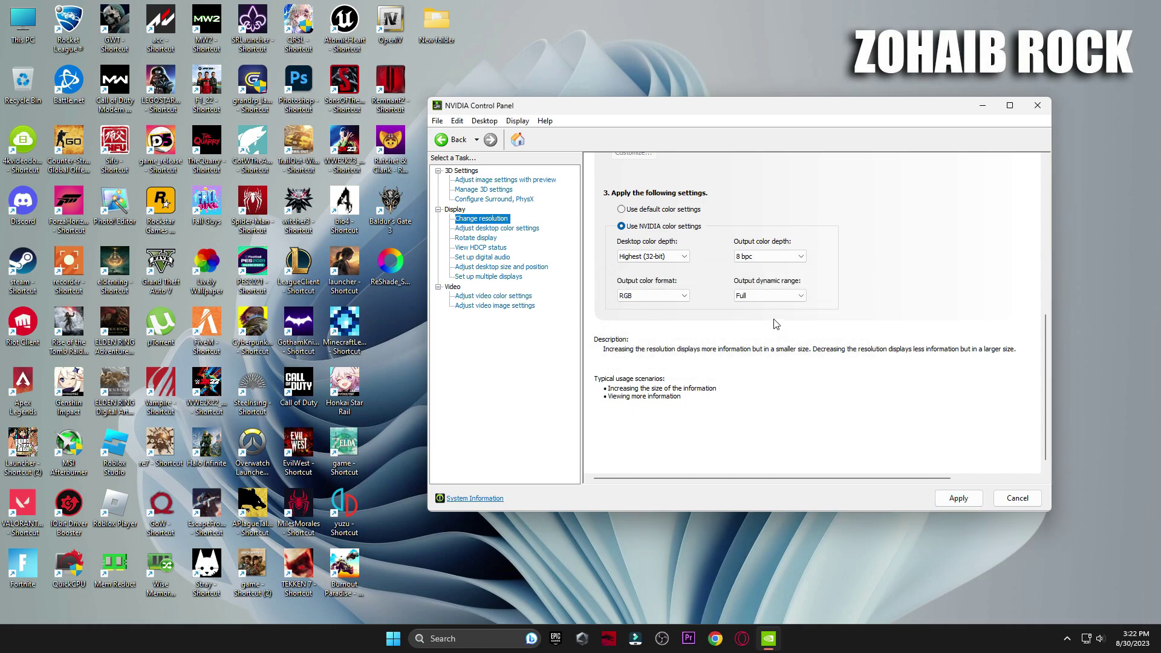
- Examine the remaining display and video pages, from desktop color to video image settings, and close NVIDIA Control Panel
click(522, 230)
drag(1049, 288, 1047, 367)
click(474, 238)
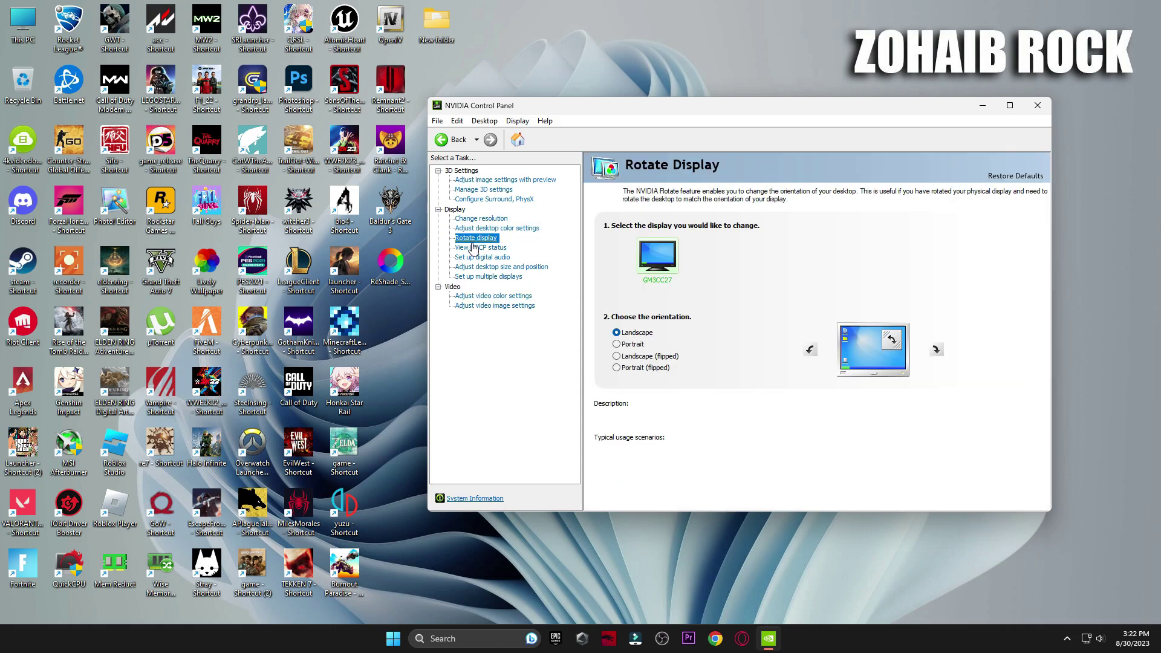
click(479, 247)
click(487, 258)
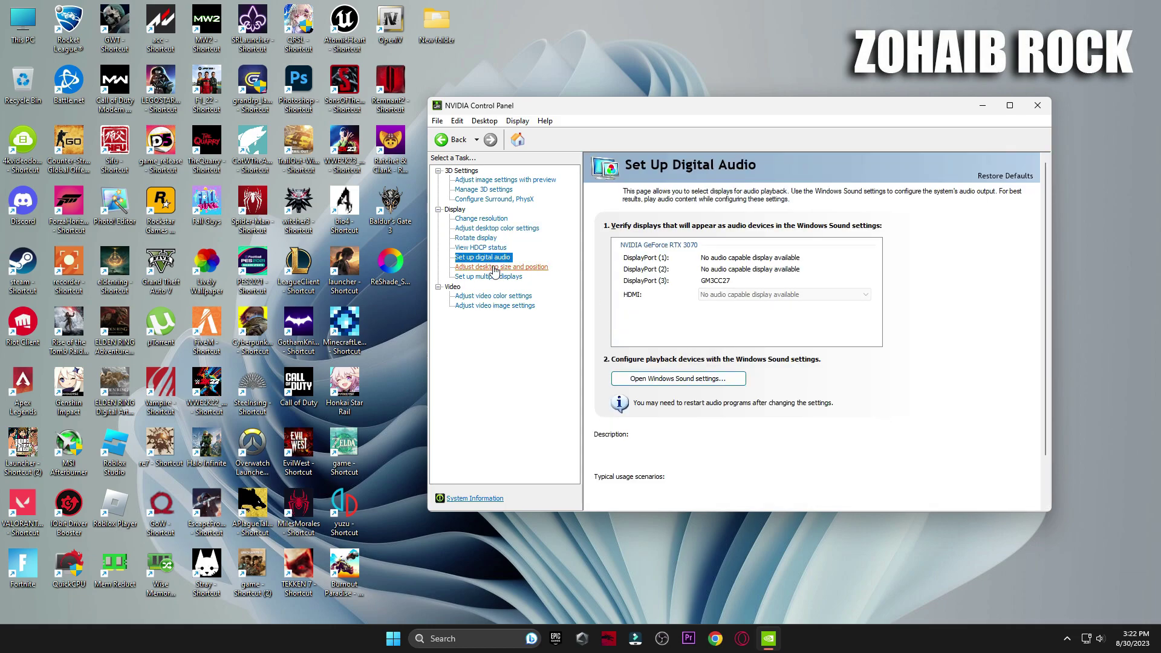
click(495, 268)
drag(1048, 267, 1064, 336)
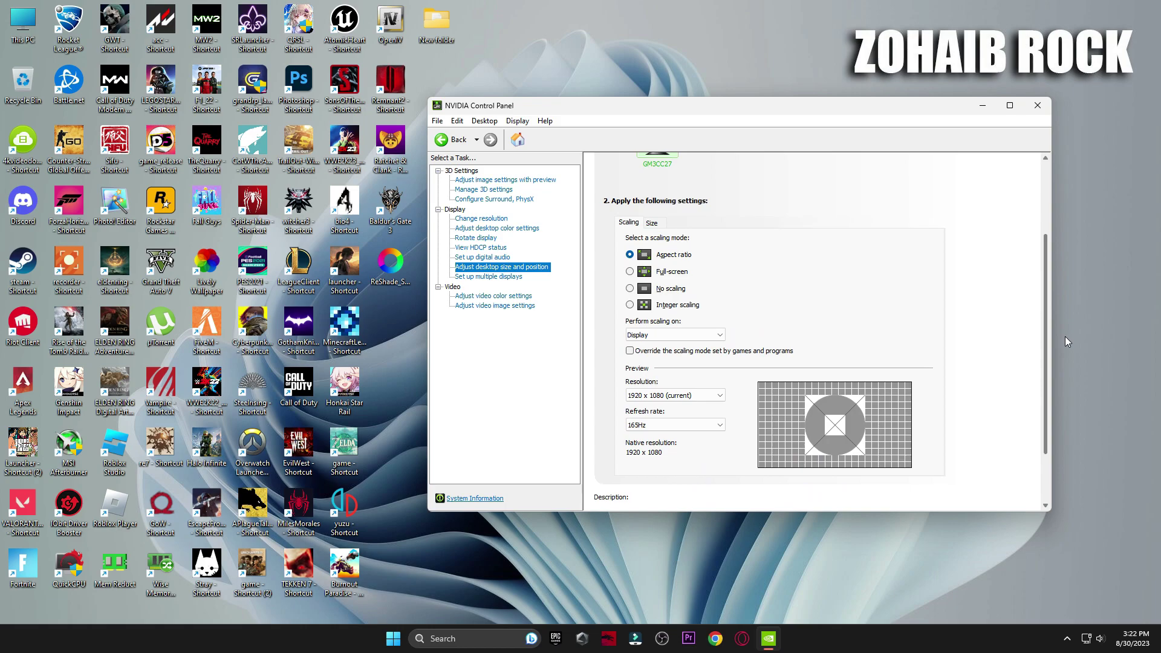
click(483, 297)
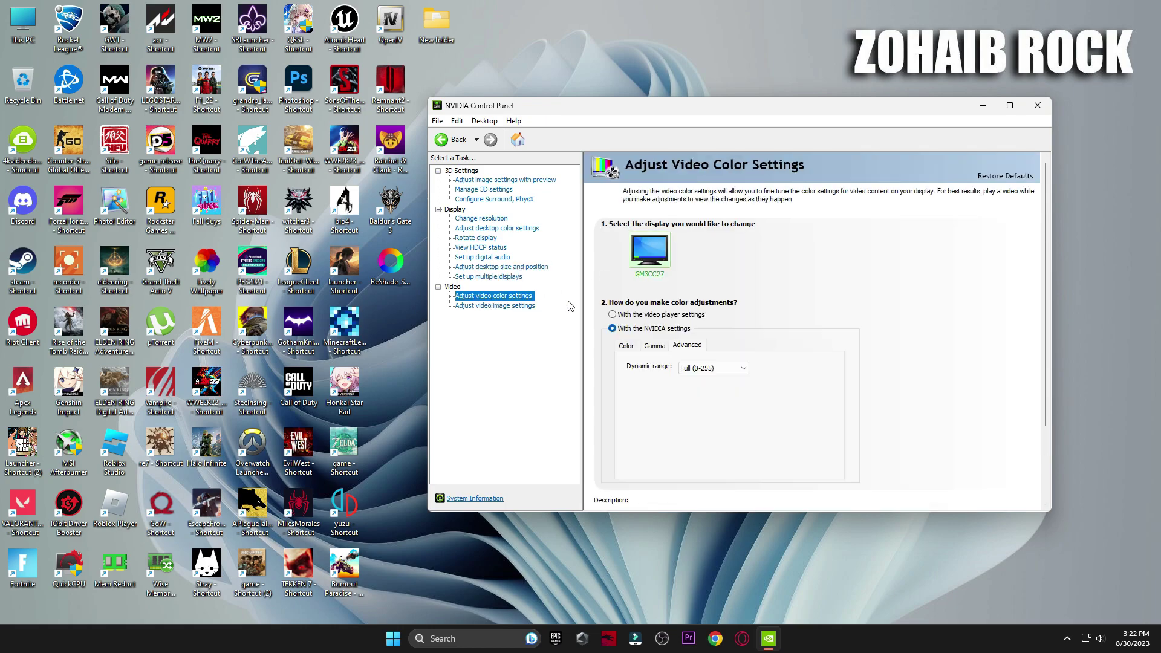
click(507, 306)
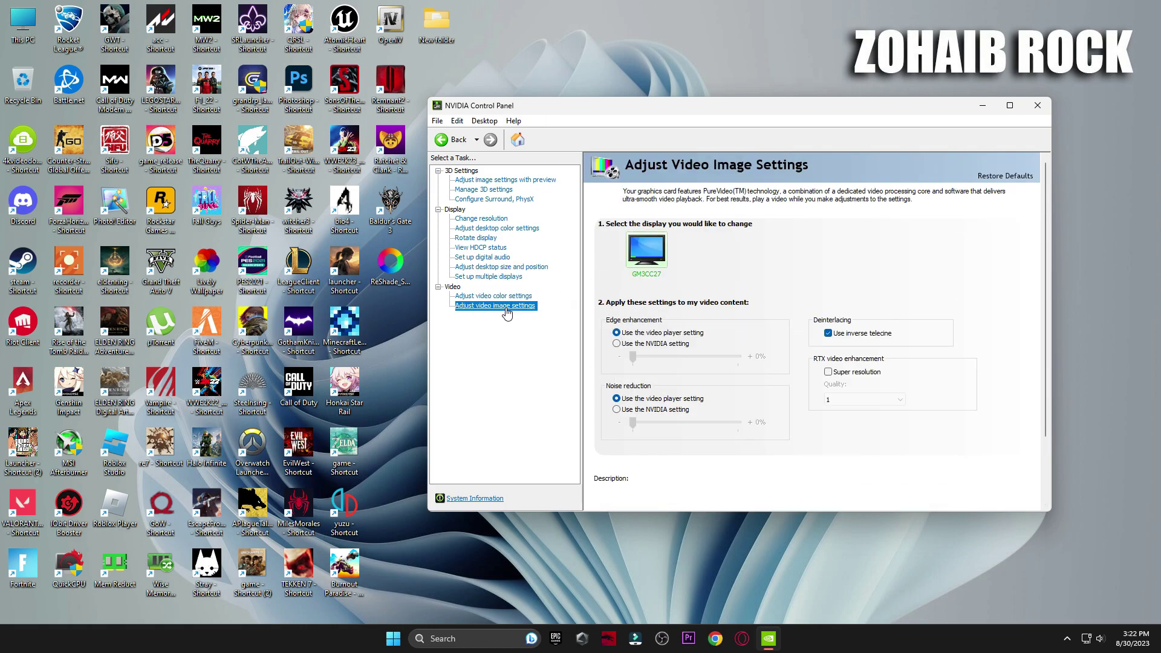
click(514, 181)
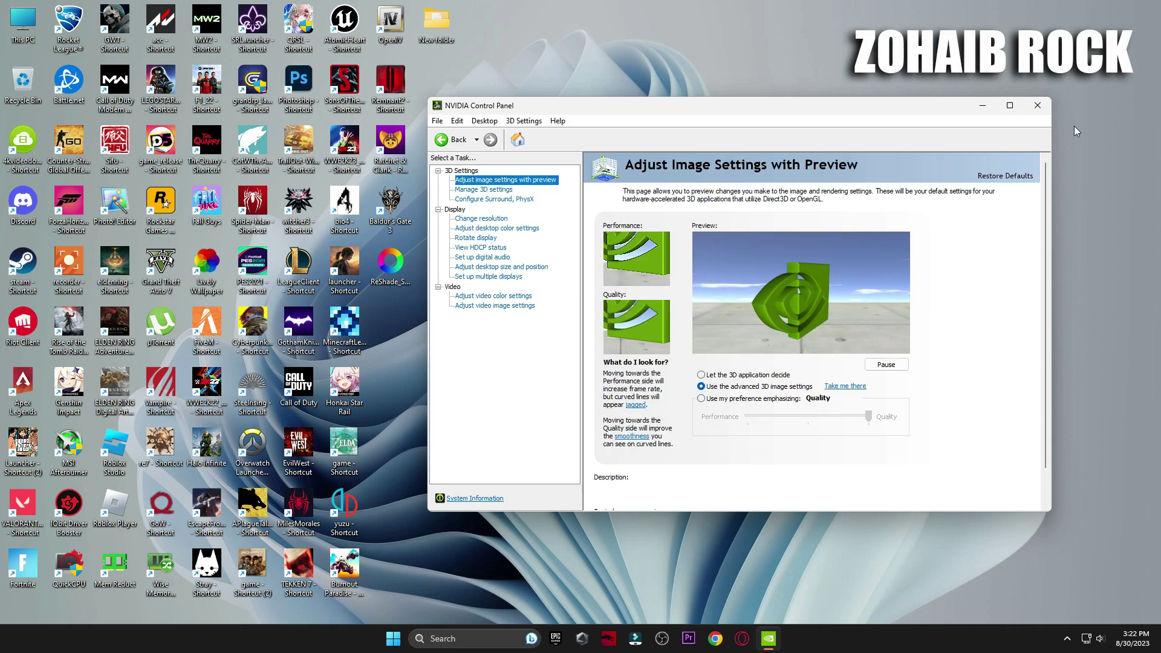
click(1037, 106)
- Open the 64bit Quick-CPU folder inside the pack's 3 Power Plan, and launch the installed Quick CPU from the desktop
double_click(621, 158)
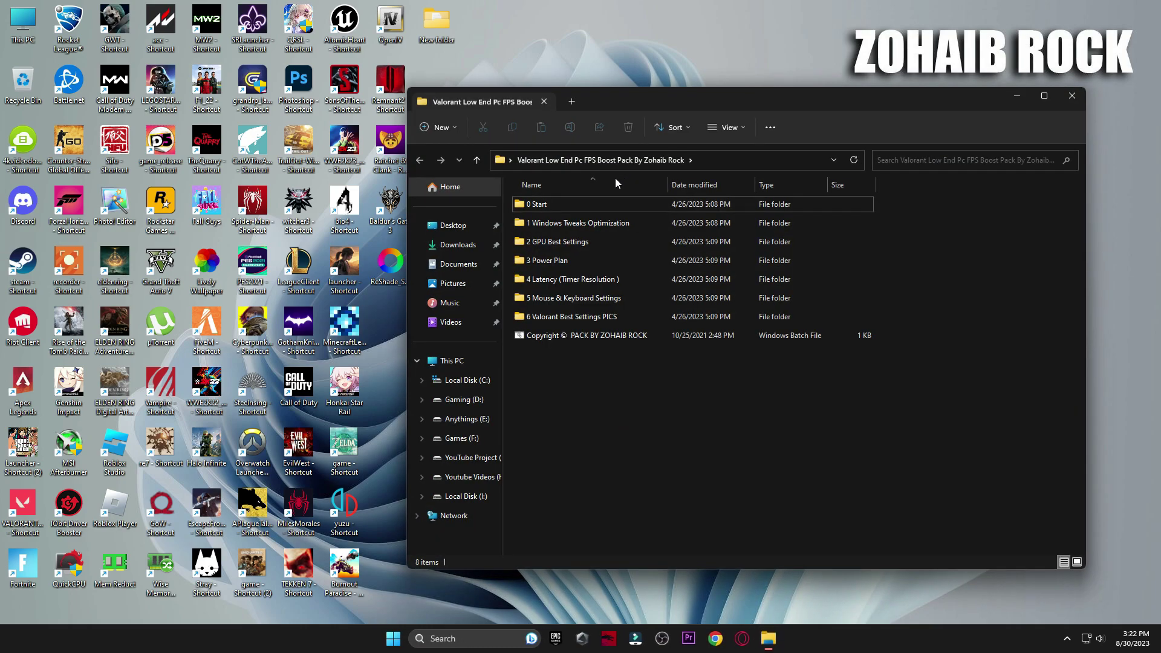
double_click(571, 255)
click(560, 204)
double_click(560, 206)
double_click(566, 224)
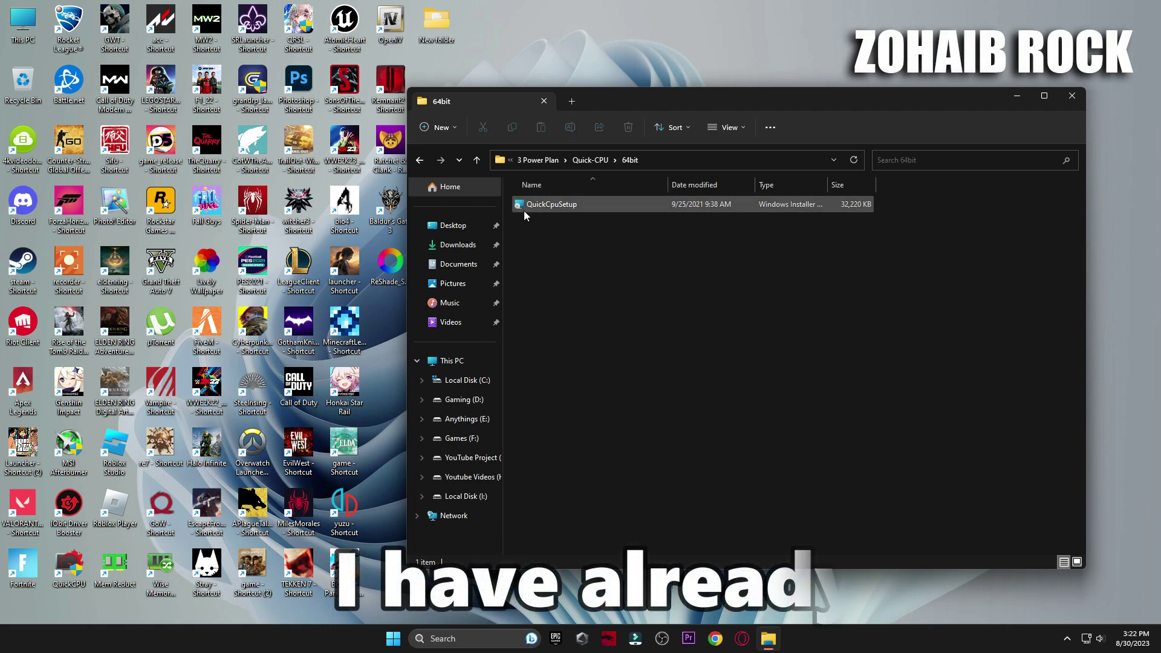
double_click(57, 575)
click(1068, 95)
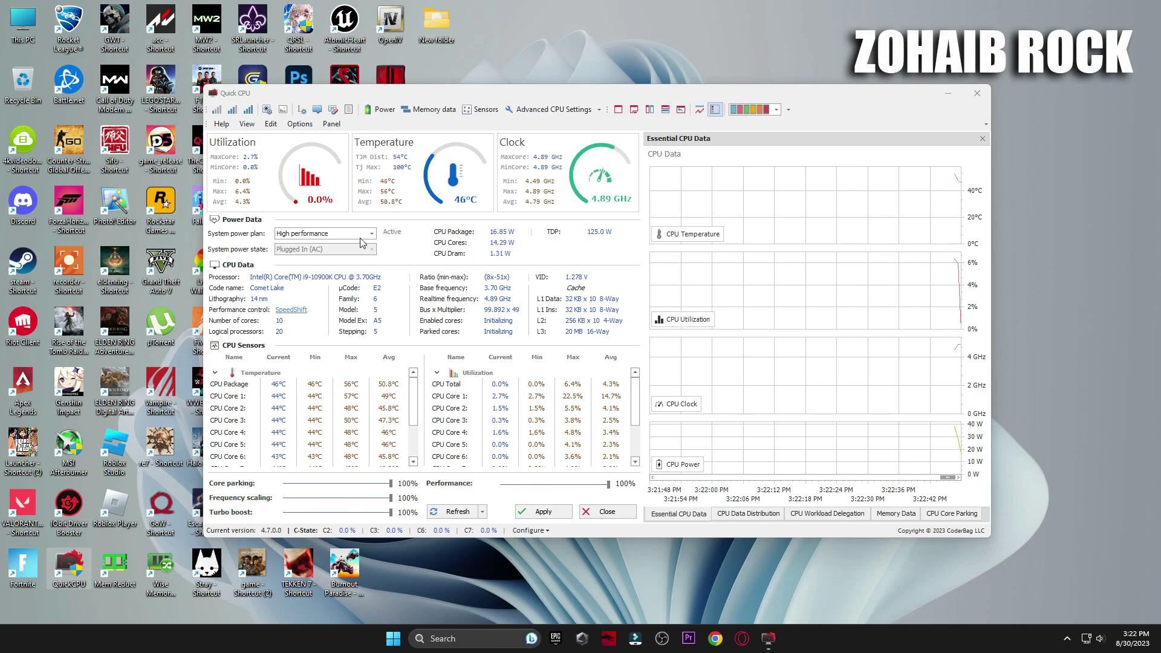
- Apply the High performance power plan with core parking, frequency scaling, turbo boost and performance at 100%, and close Quick CPU
click(323, 234)
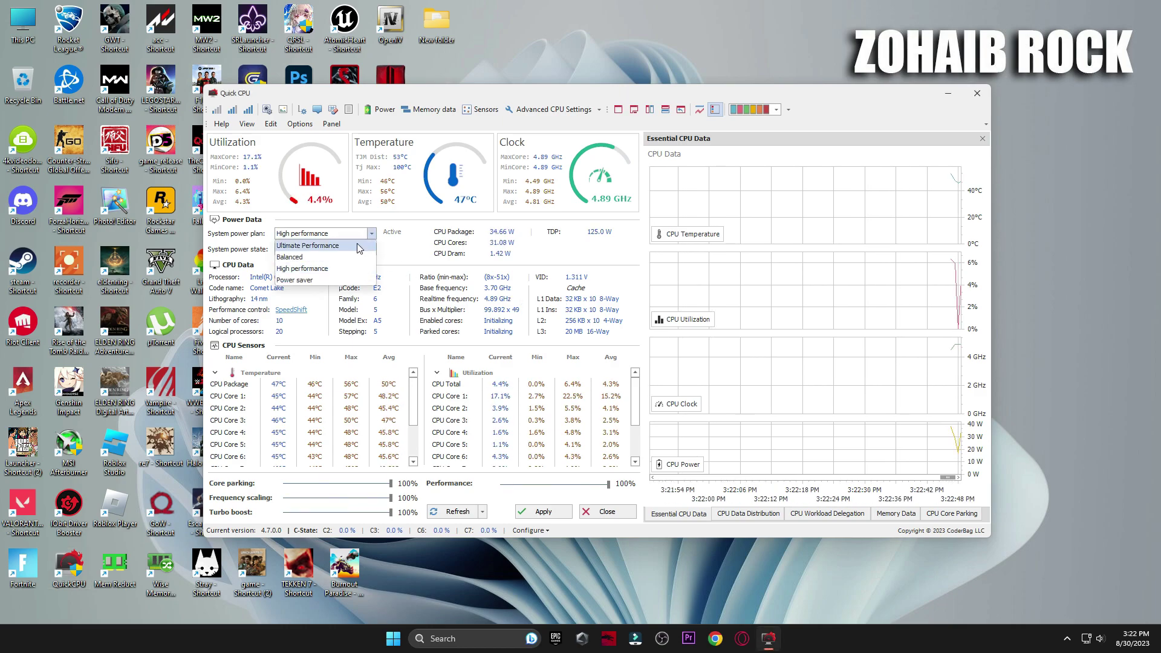
click(310, 271)
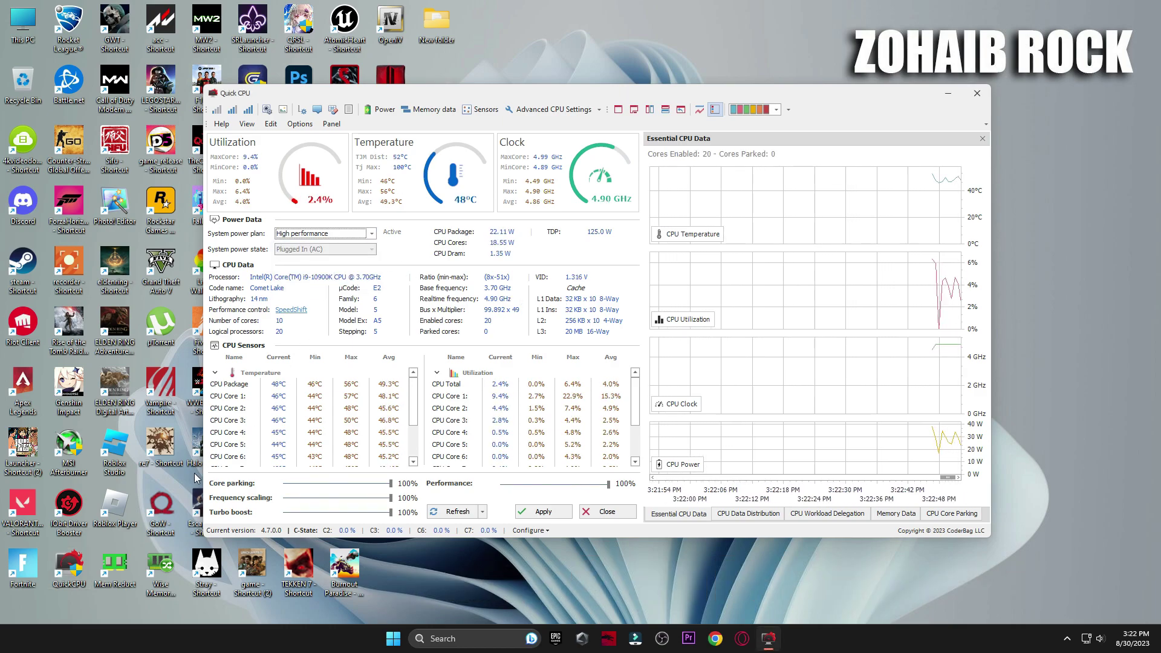
click(363, 493)
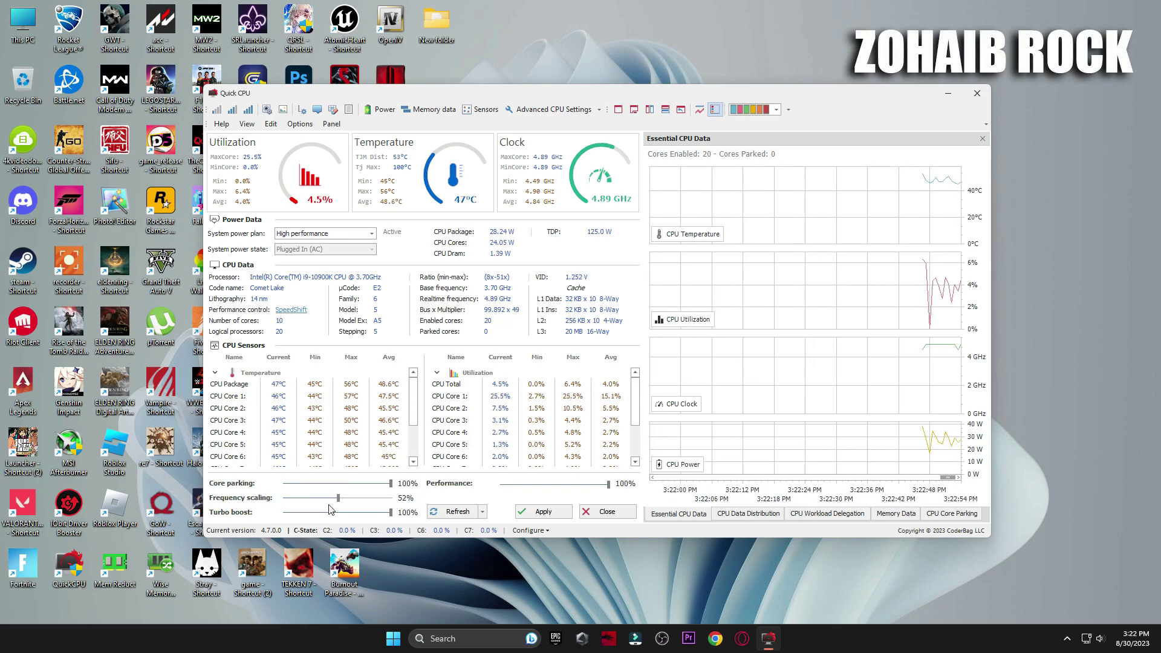
drag(385, 514, 392, 513)
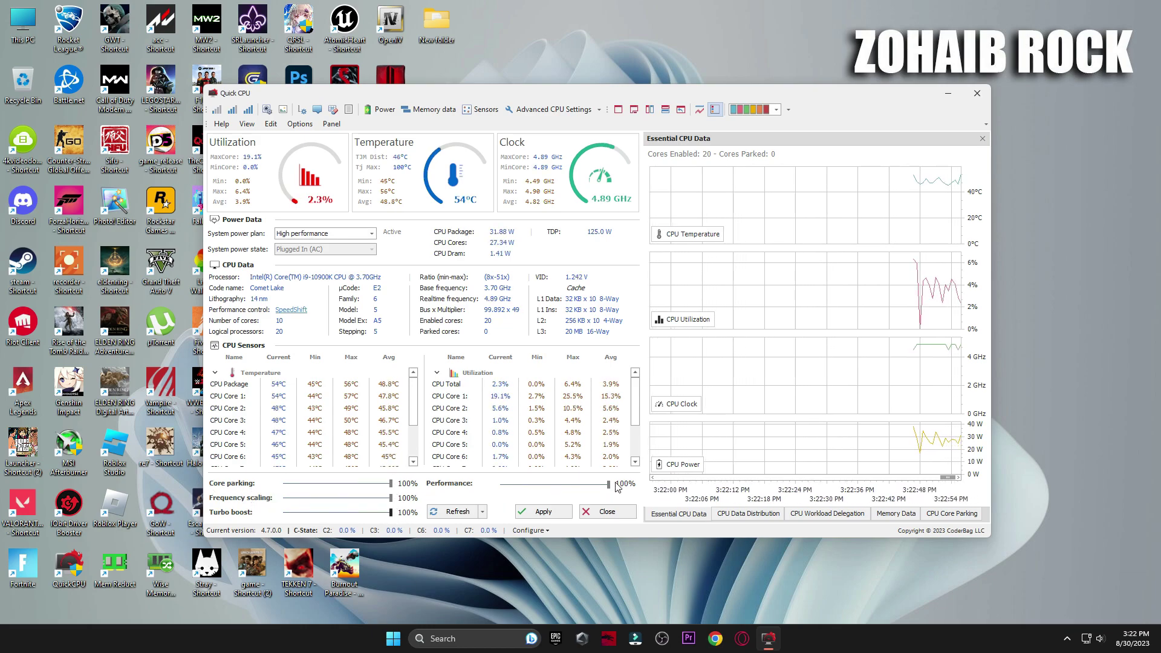
click(569, 512)
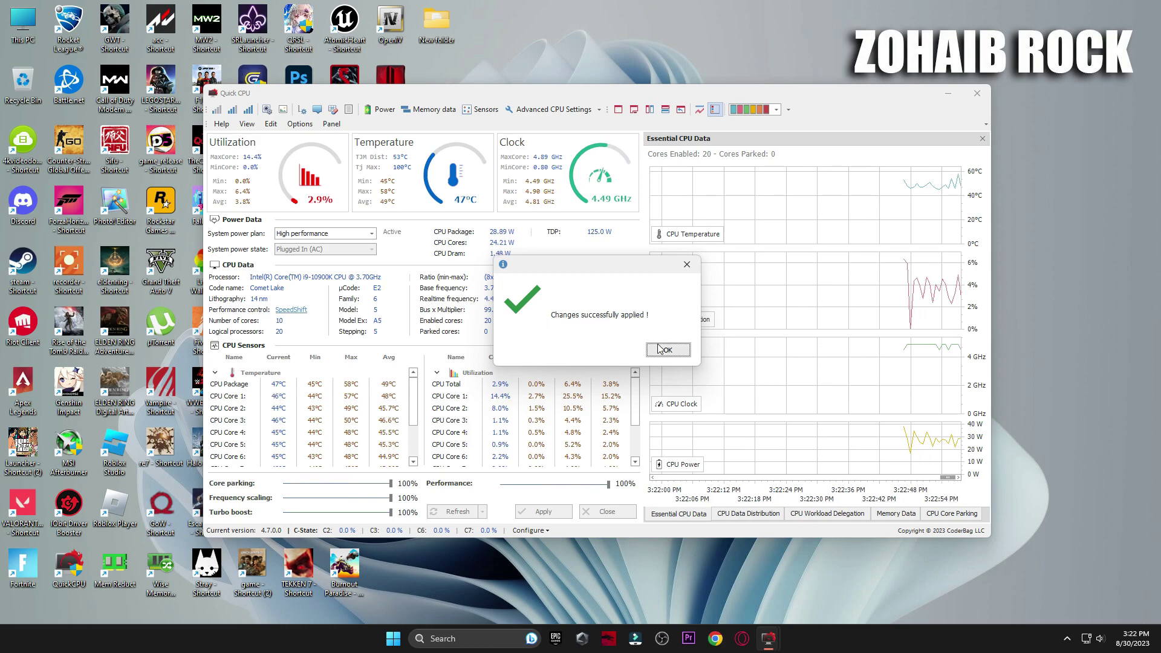
click(664, 349)
click(607, 511)
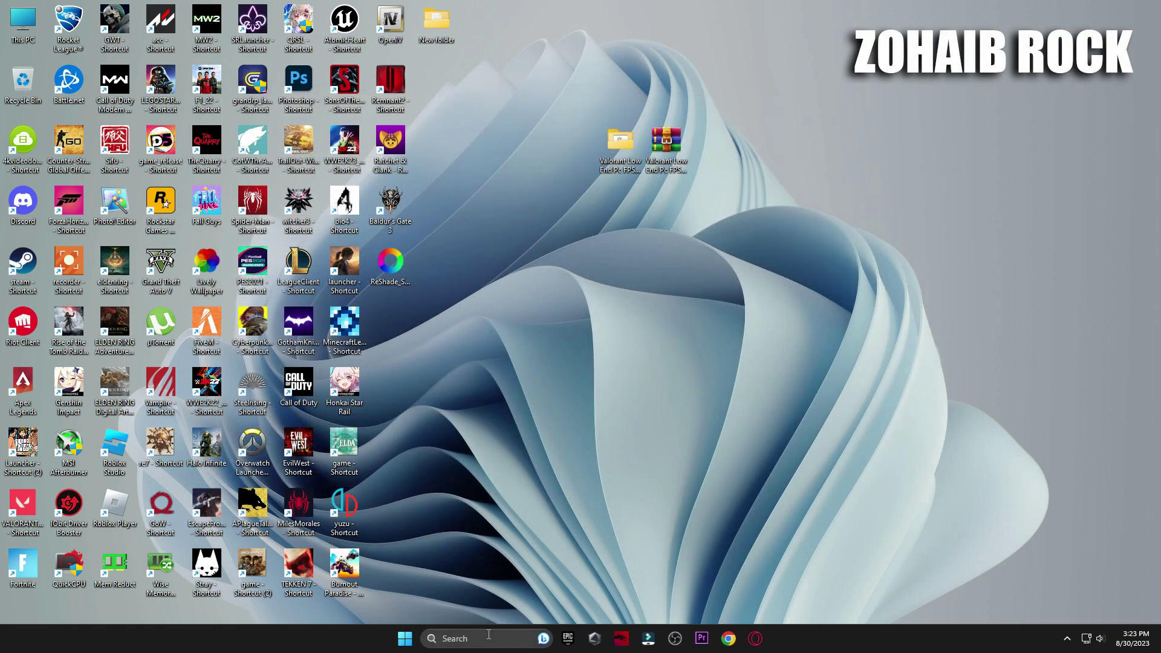
- Check the selected plan in the Windows power plan options, including the additional plans, and close Power Options
click(499, 629)
text(power)
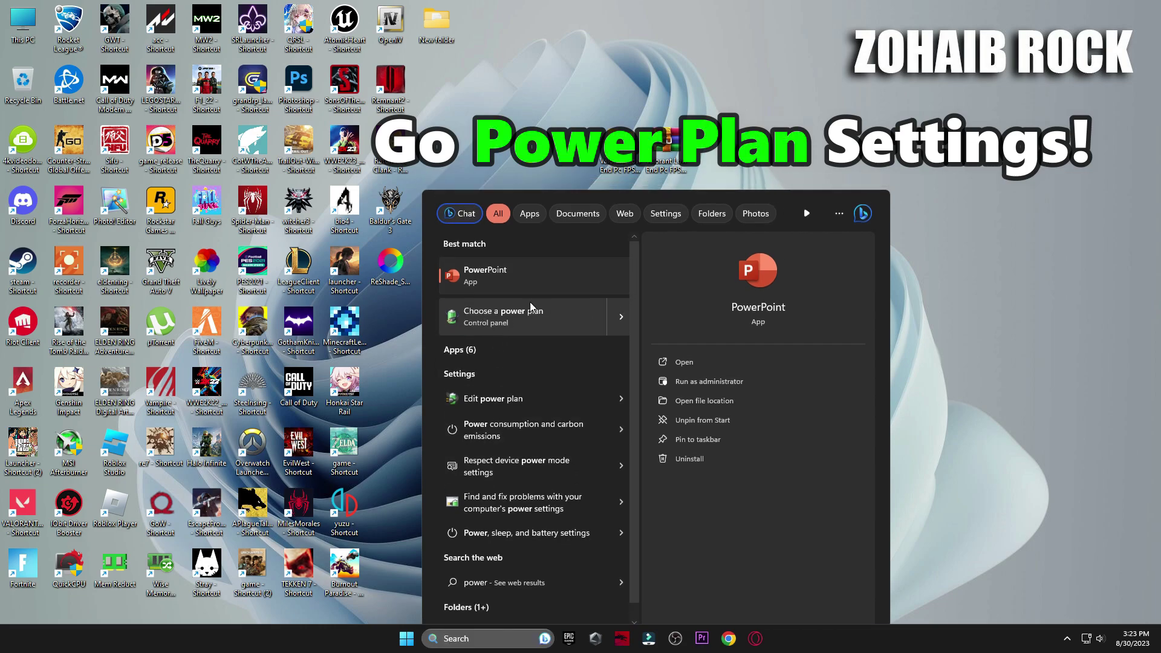
click(529, 302)
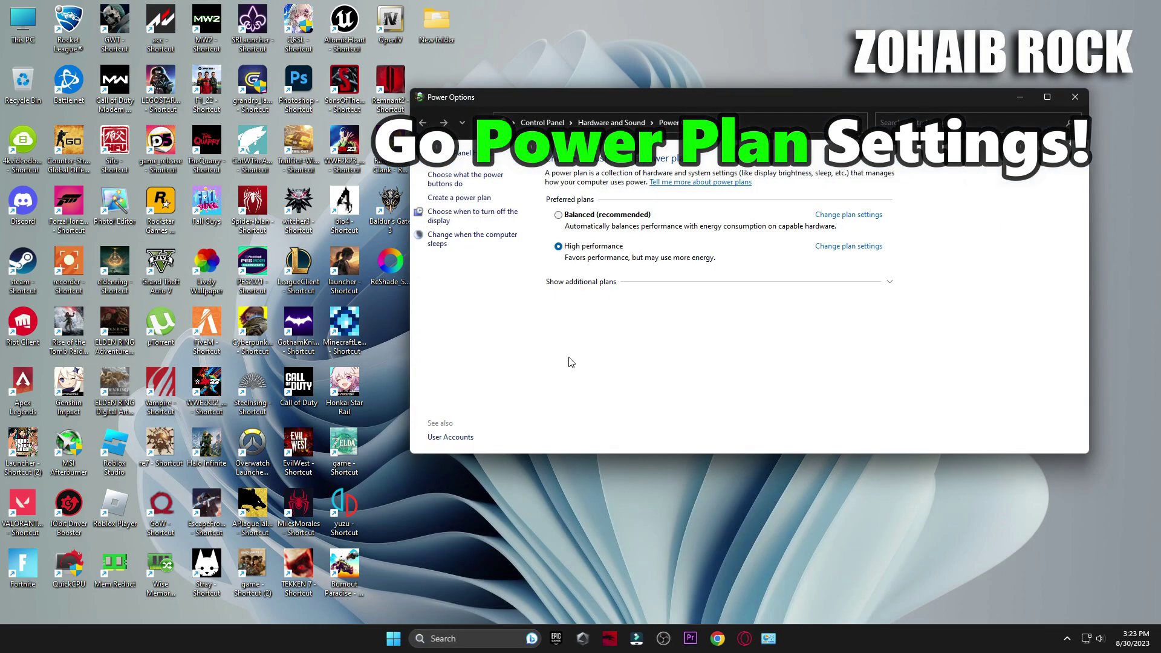
click(891, 283)
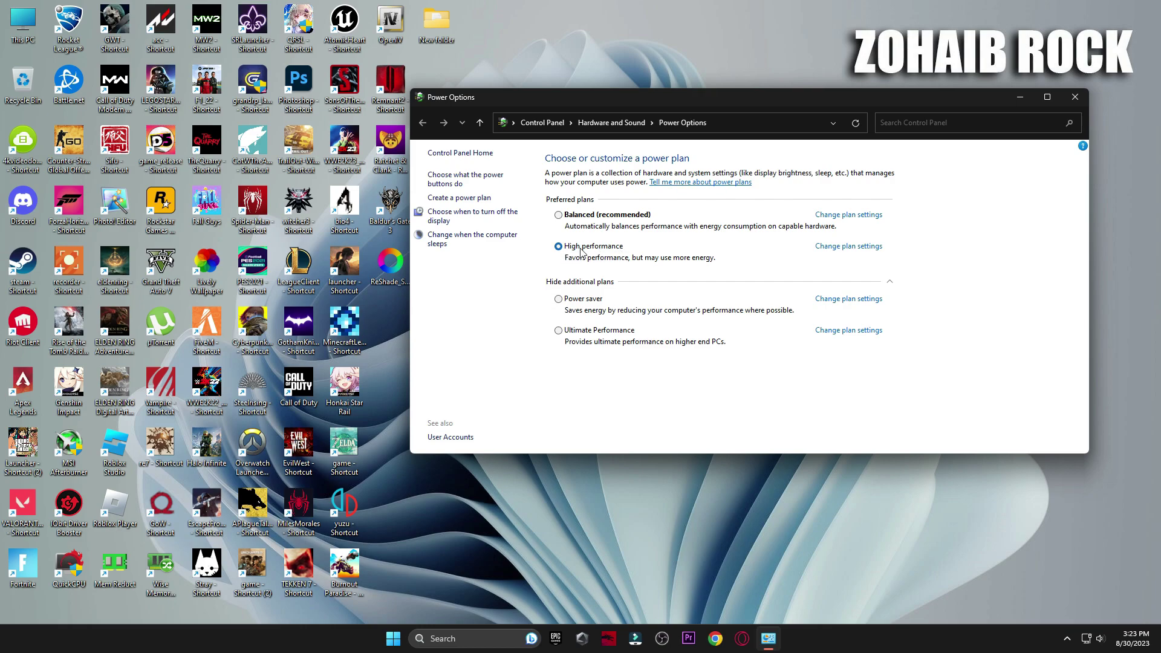
click(1075, 97)
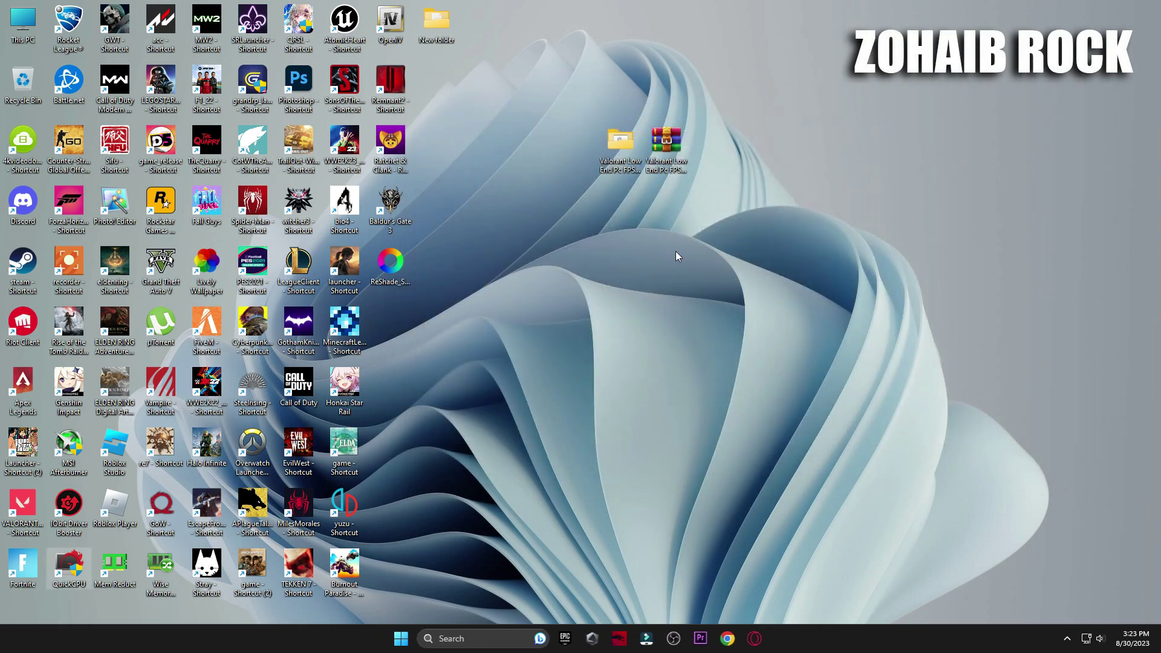
- Launch Timer Resolution from the pack's 4 Latency folder, set the timer to Maximum, and leave it running minimized
double_click(614, 176)
double_click(568, 275)
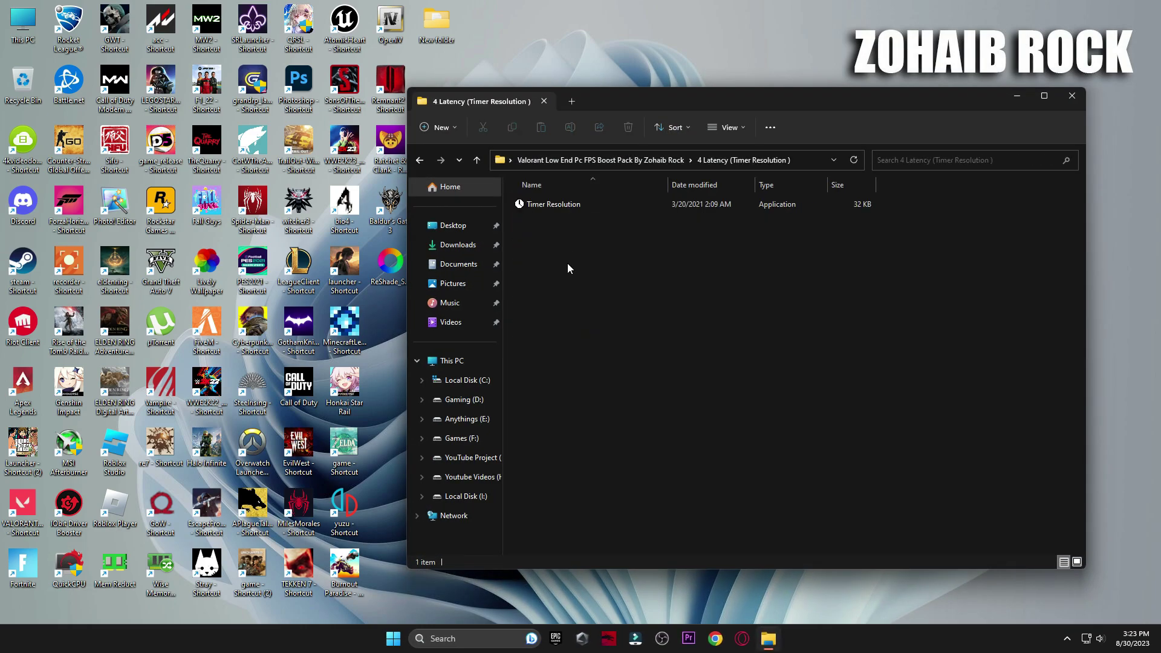
double_click(557, 204)
drag(591, 272, 793, 255)
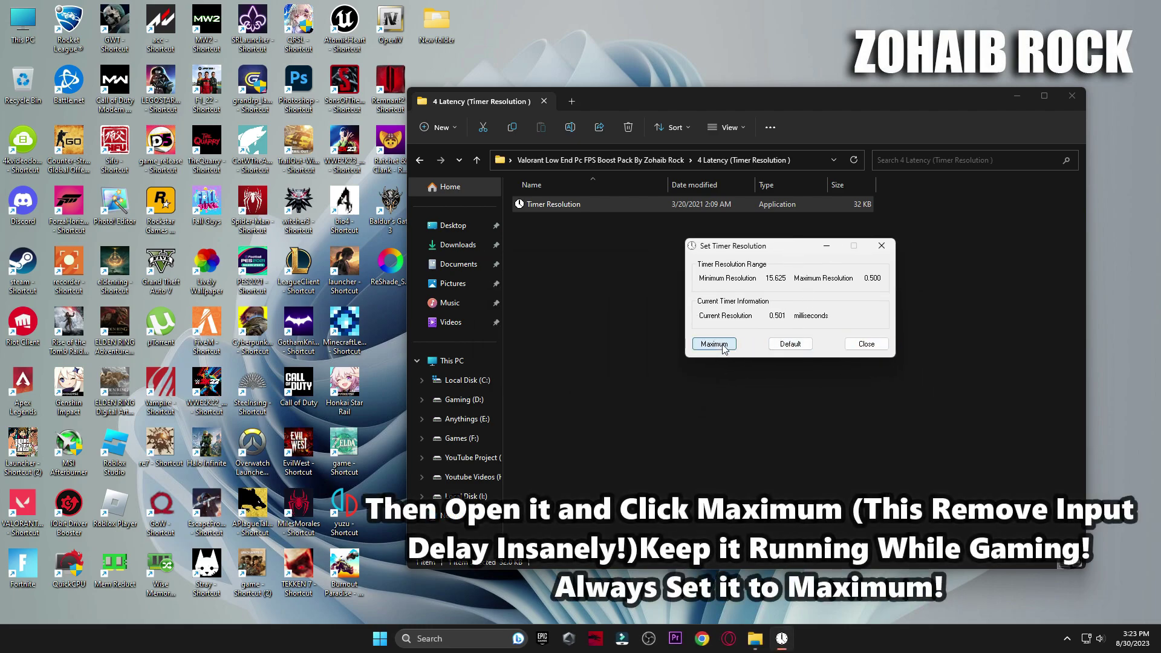
key(Tab)
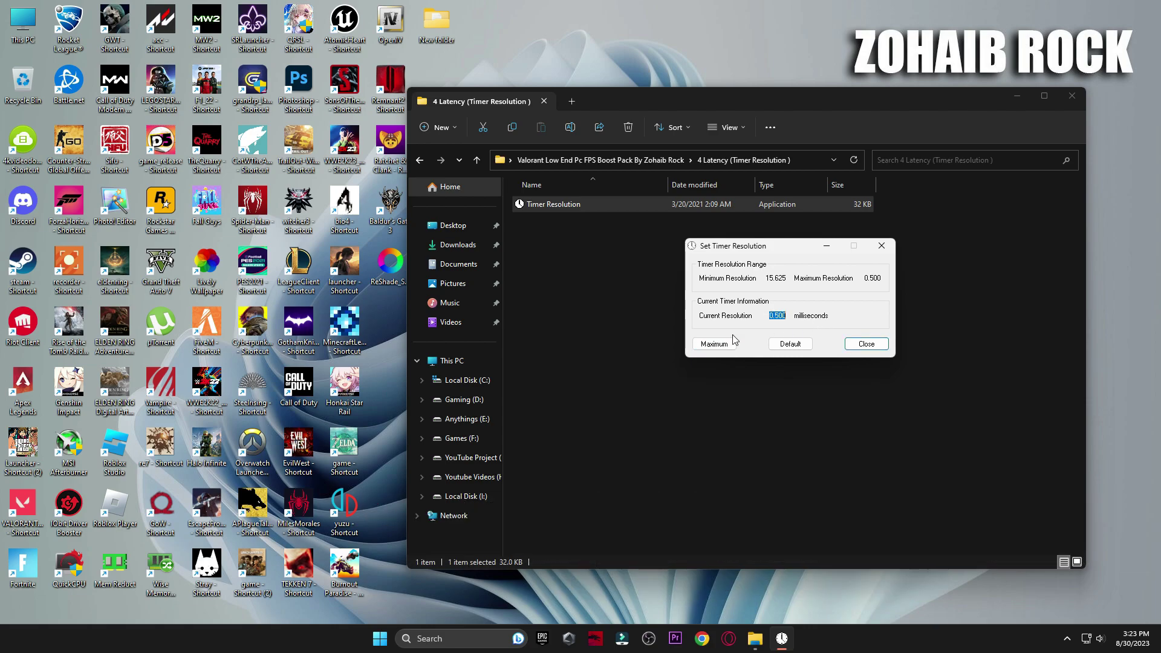
click(826, 246)
- Open M1 Mouse Acceleration from the pack's 5 Mouse & Keyboard Settings and apply the mouse properties with Enhance pointer precision off
key(BackSpace)
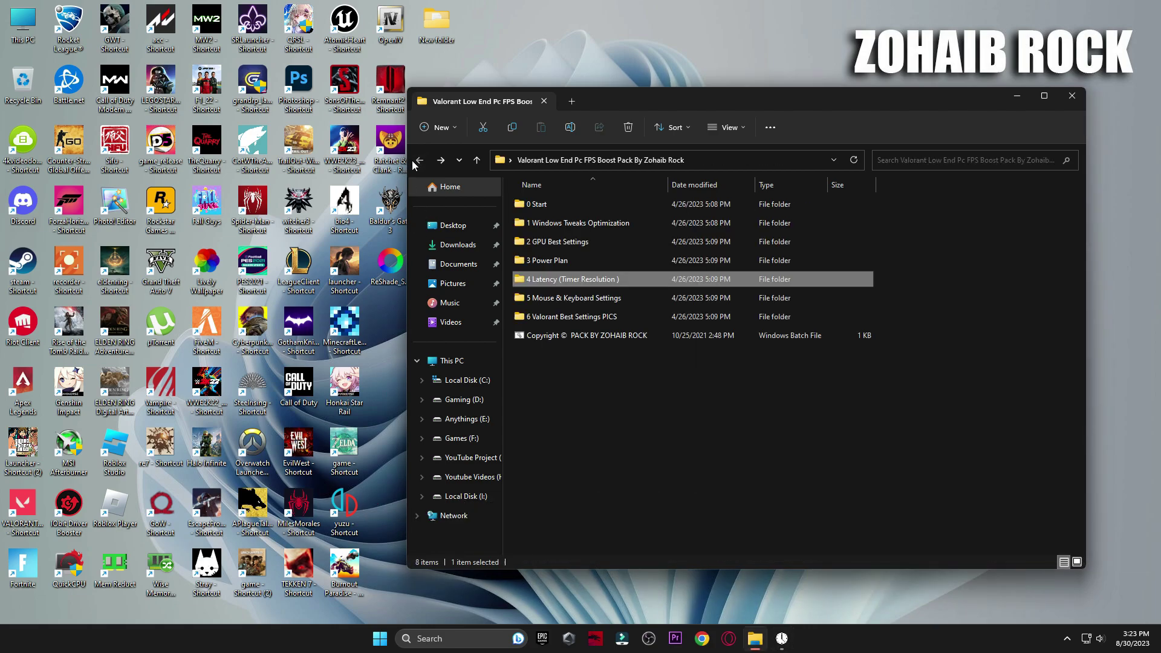
double_click(582, 295)
double_click(614, 219)
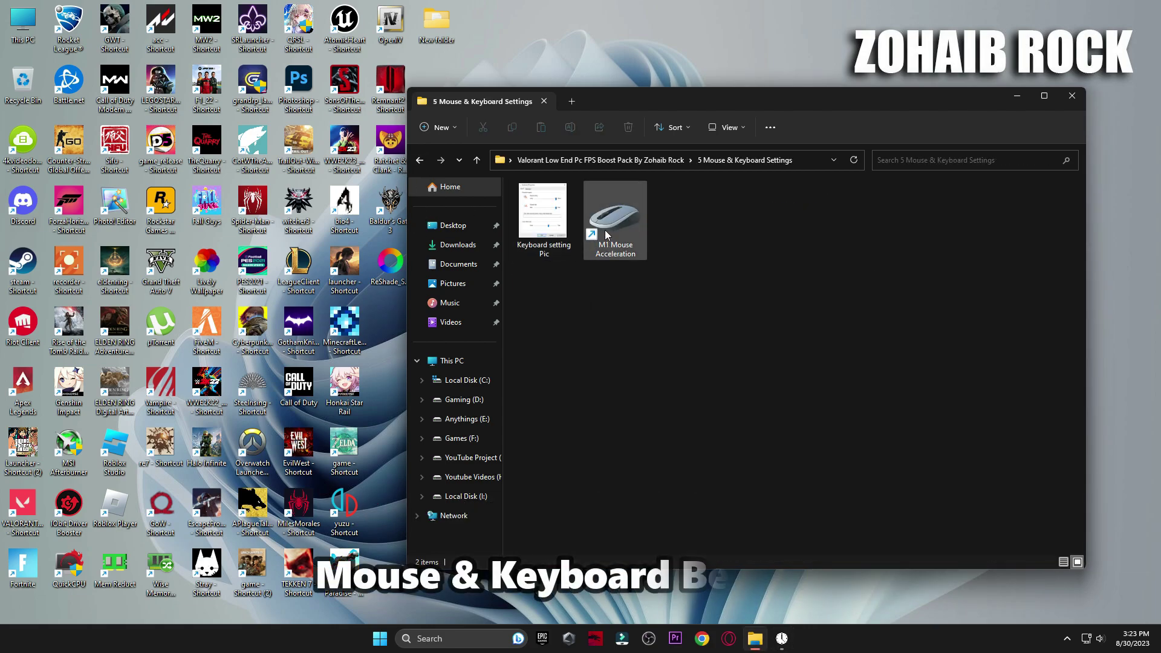
click(1015, 101)
drag(277, 126, 691, 92)
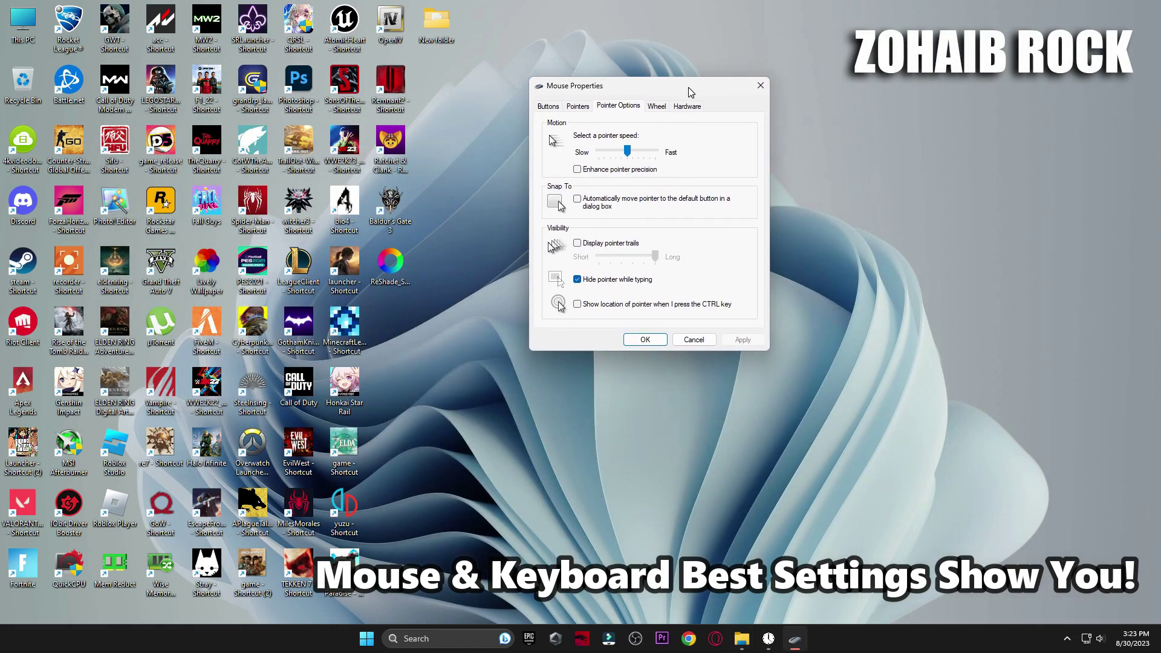
click(594, 170)
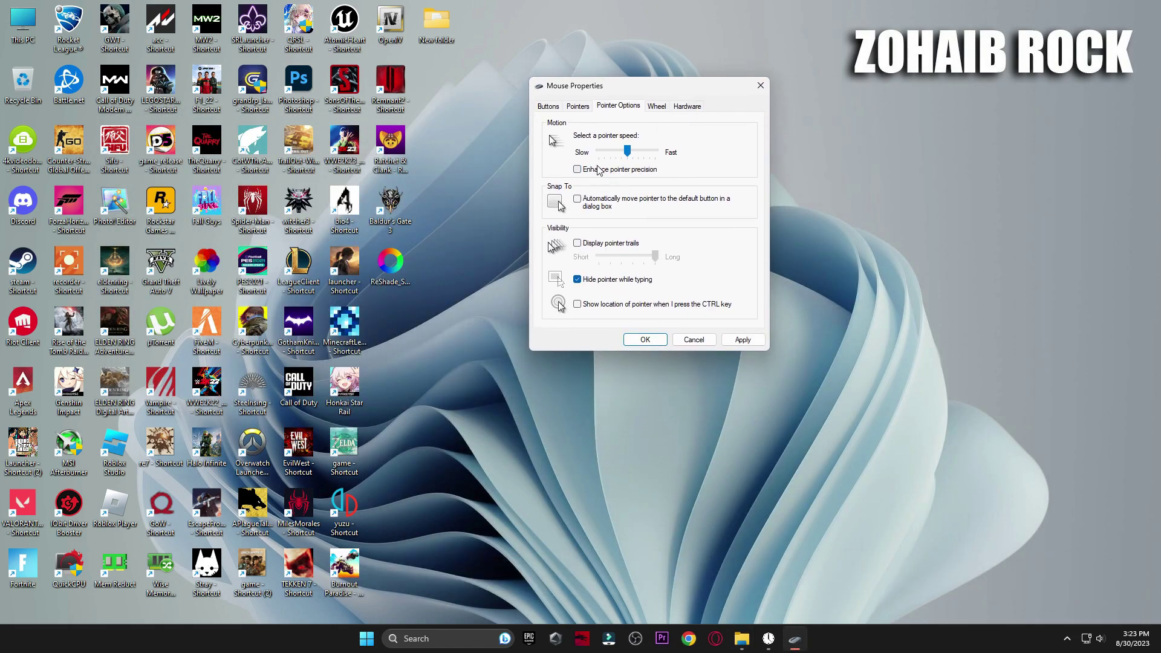
click(548, 106)
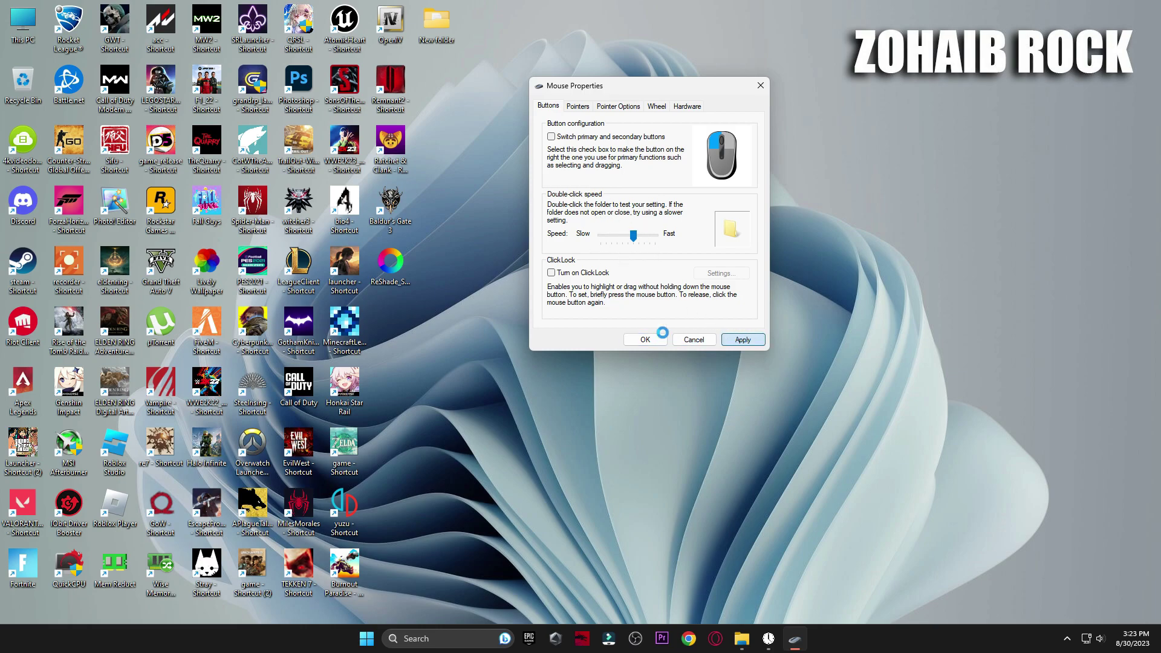
click(785, 639)
- Open the Keyboard setting Pic image and bring up the Keyboard control panel through a Windows search
click(742, 638)
double_click(542, 217)
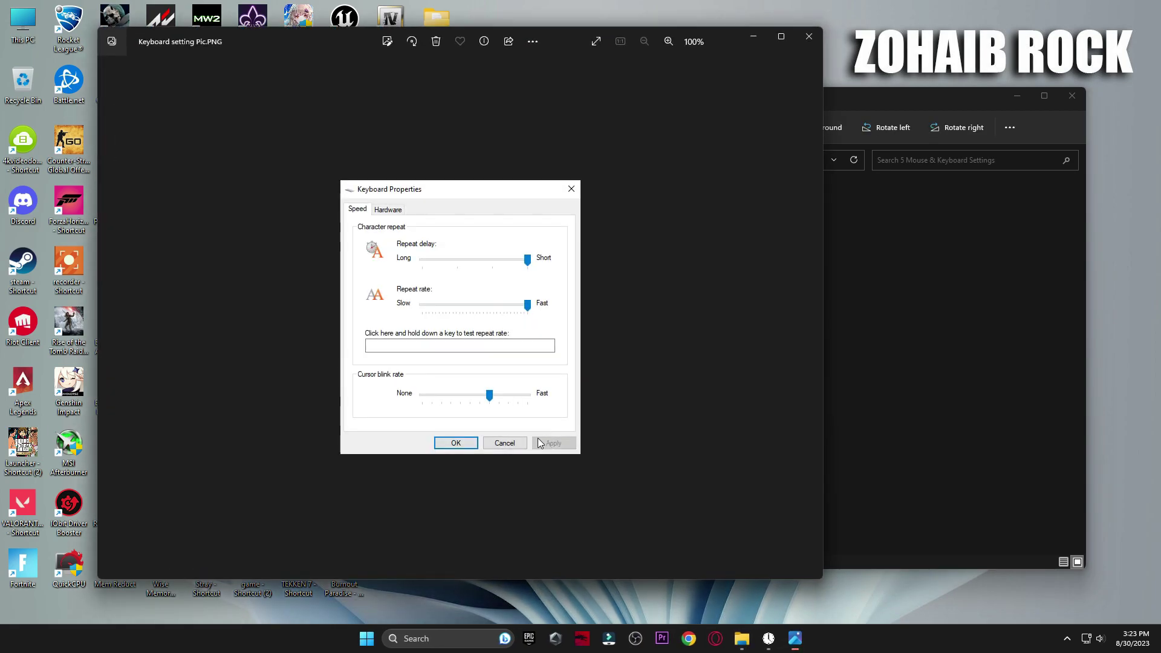
click(433, 639)
text(keyboard)
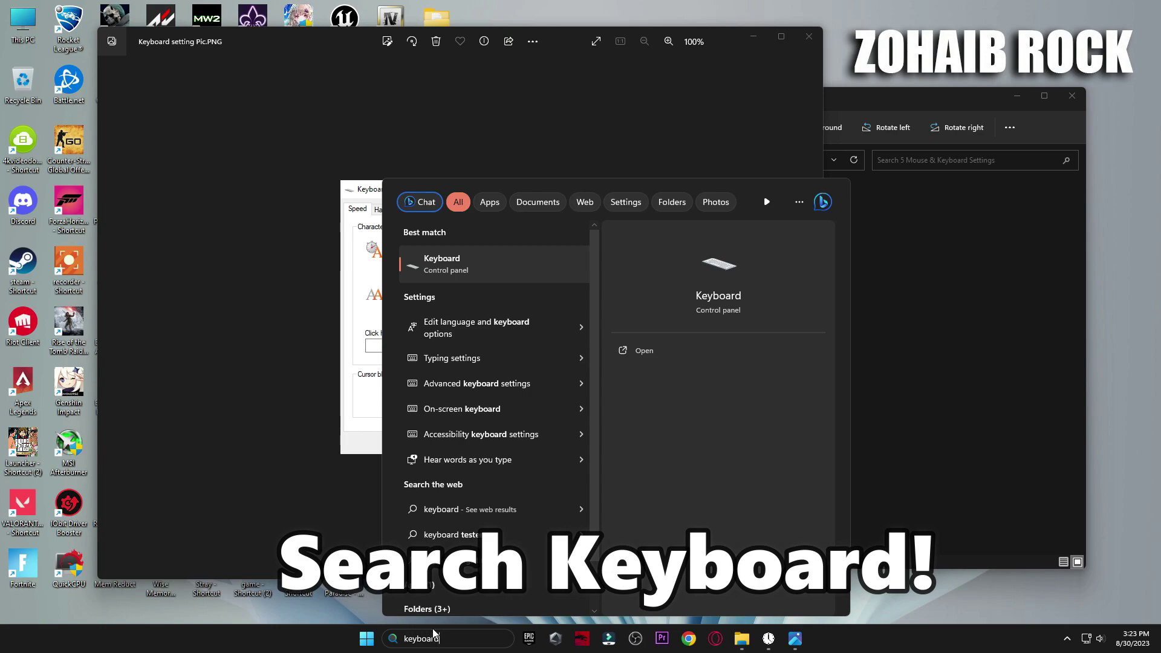
click(501, 255)
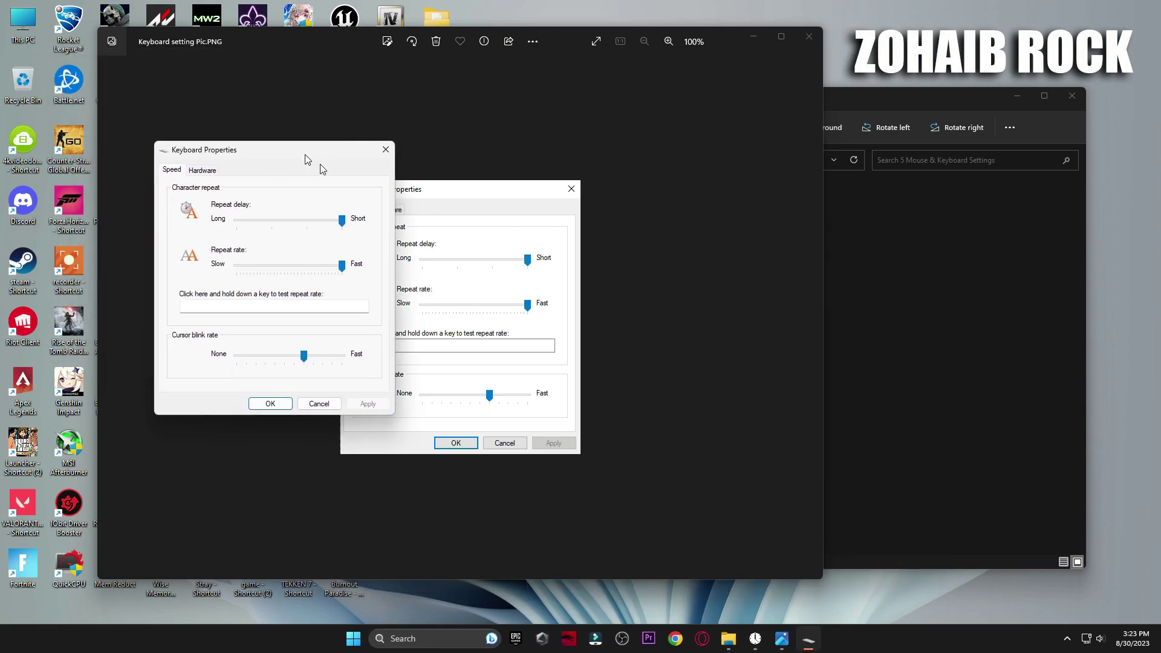
- Match Keyboard Properties to the picture with the shortest repeat delay and fastest repeat rate, accept them, and close the picture
click(830, 245)
drag(755, 231, 719, 213)
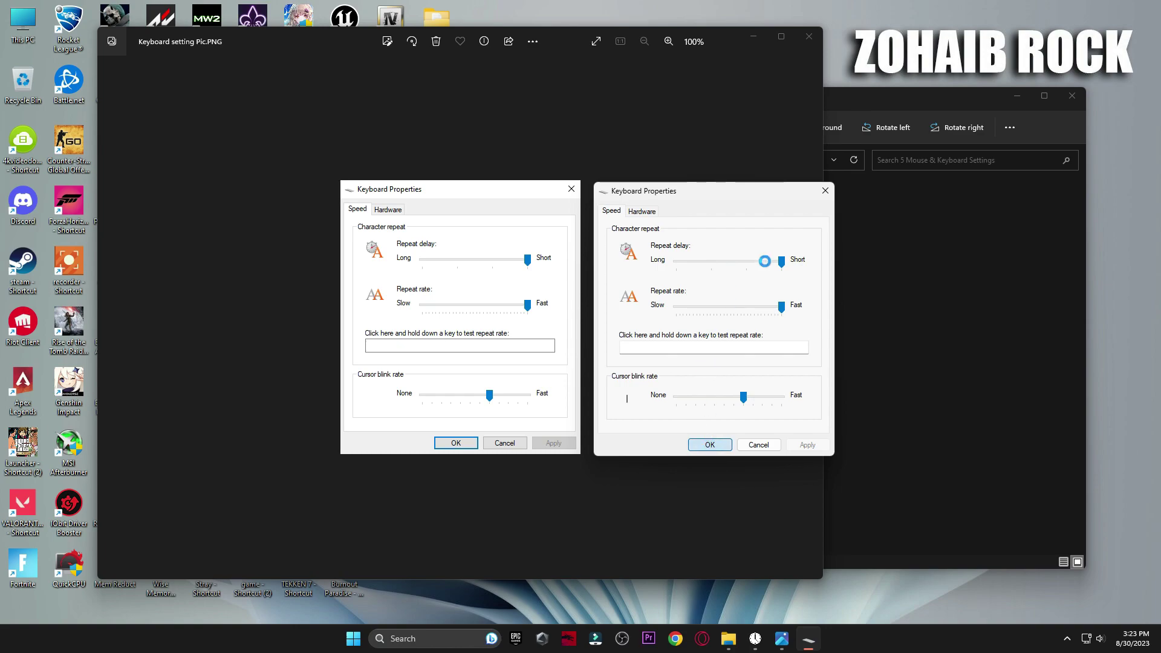
click(795, 135)
click(809, 36)
- Examine the general and graphics quality pictures in the pack's 6 Valorant Best Settings PICS folder, and close the windows
click(590, 316)
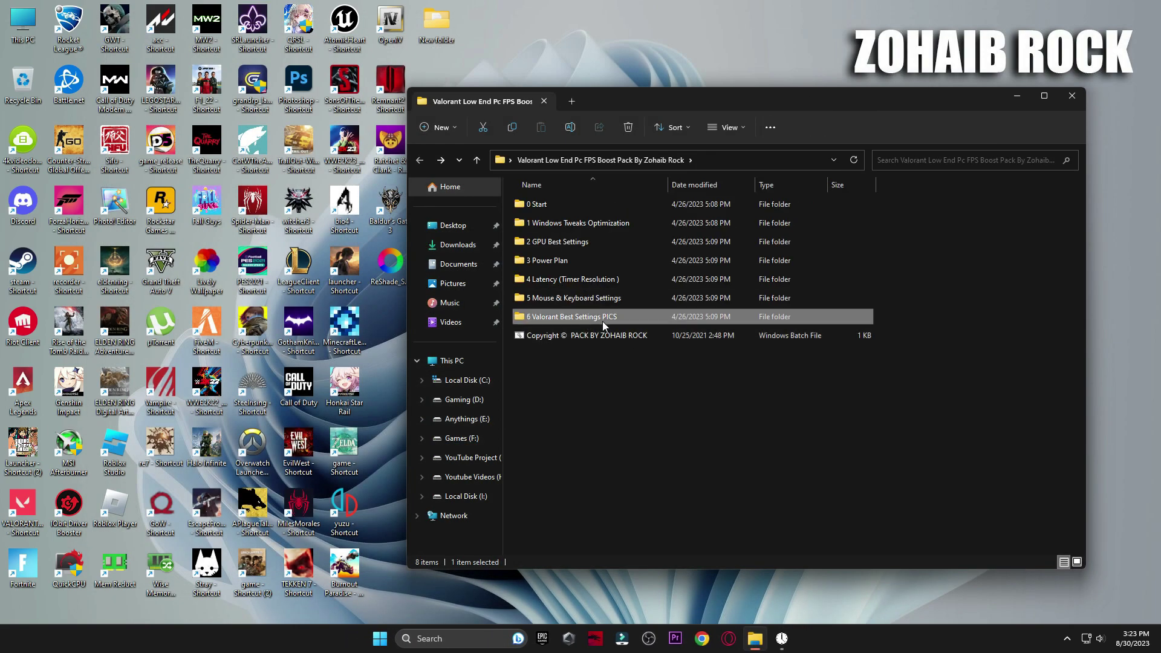
double_click(610, 316)
double_click(535, 220)
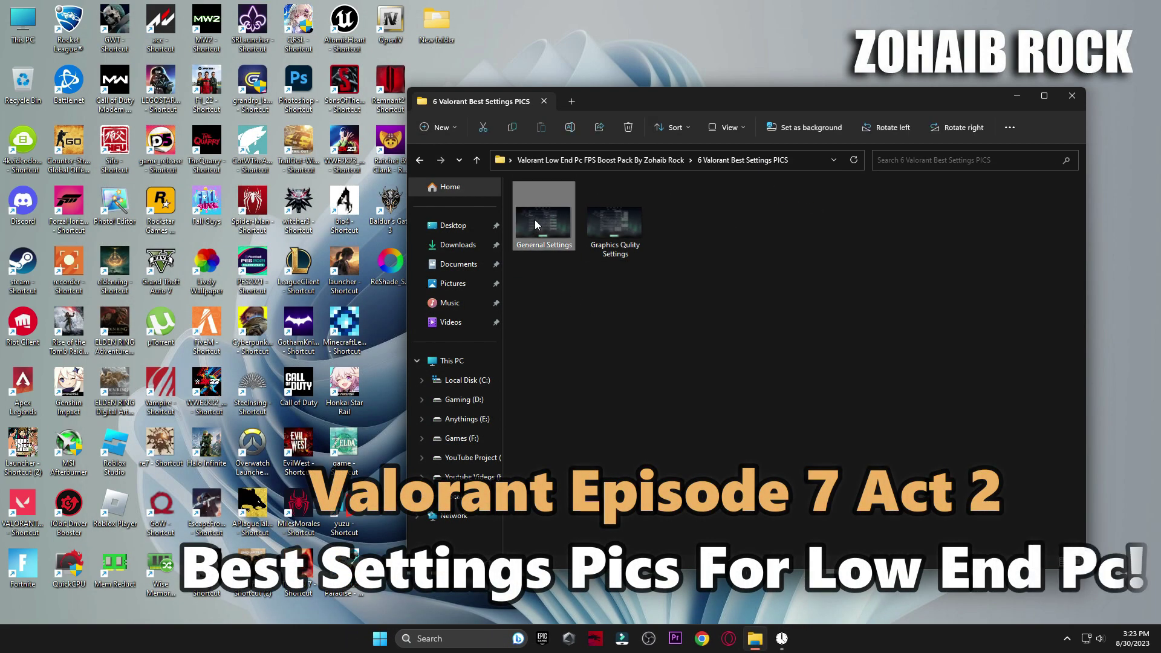
key(Right)
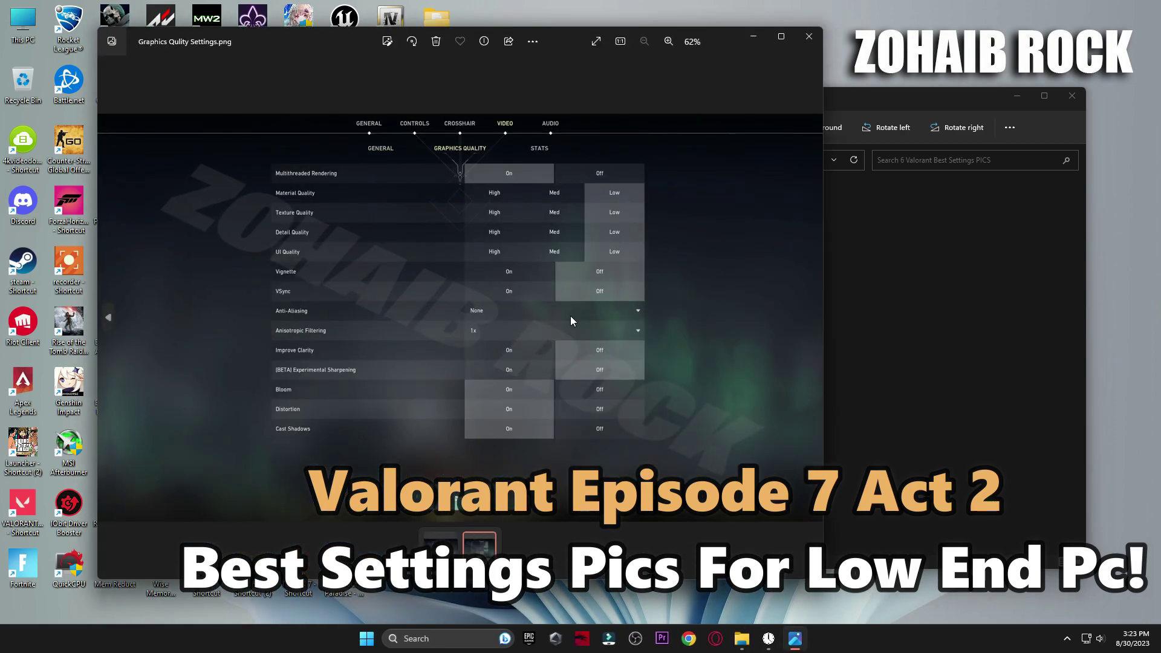
click(808, 37)
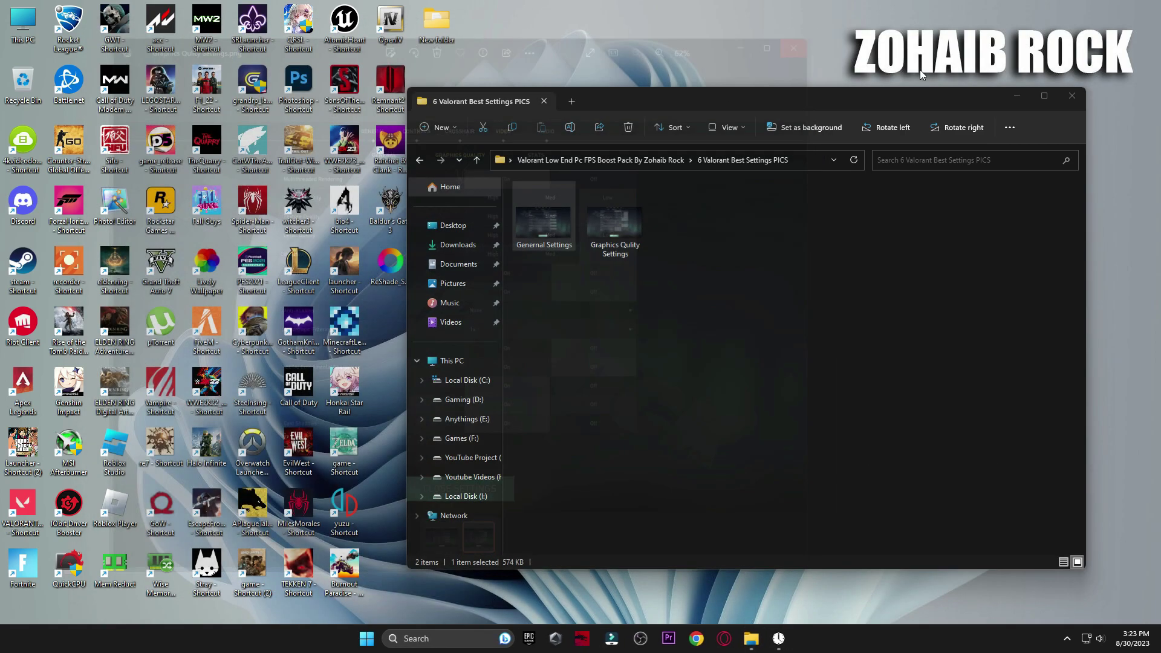
click(1079, 89)
- Open the Graphics page of Windows Settings from the related settings of Xbox Game Bar under Gaming
click(393, 638)
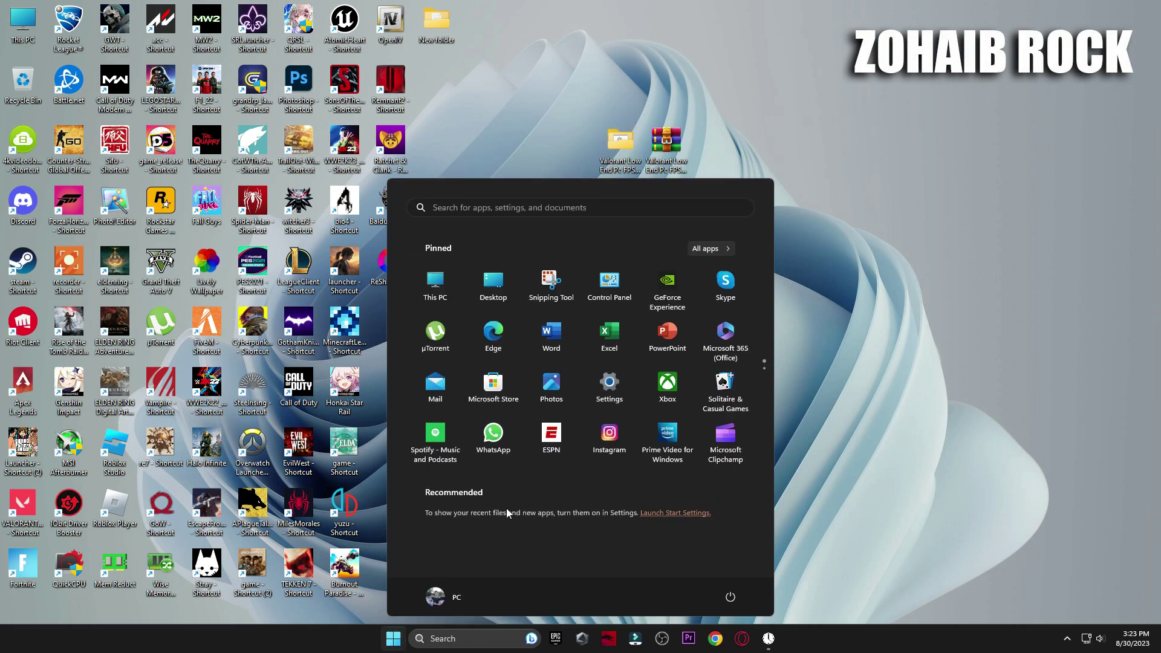
click(609, 395)
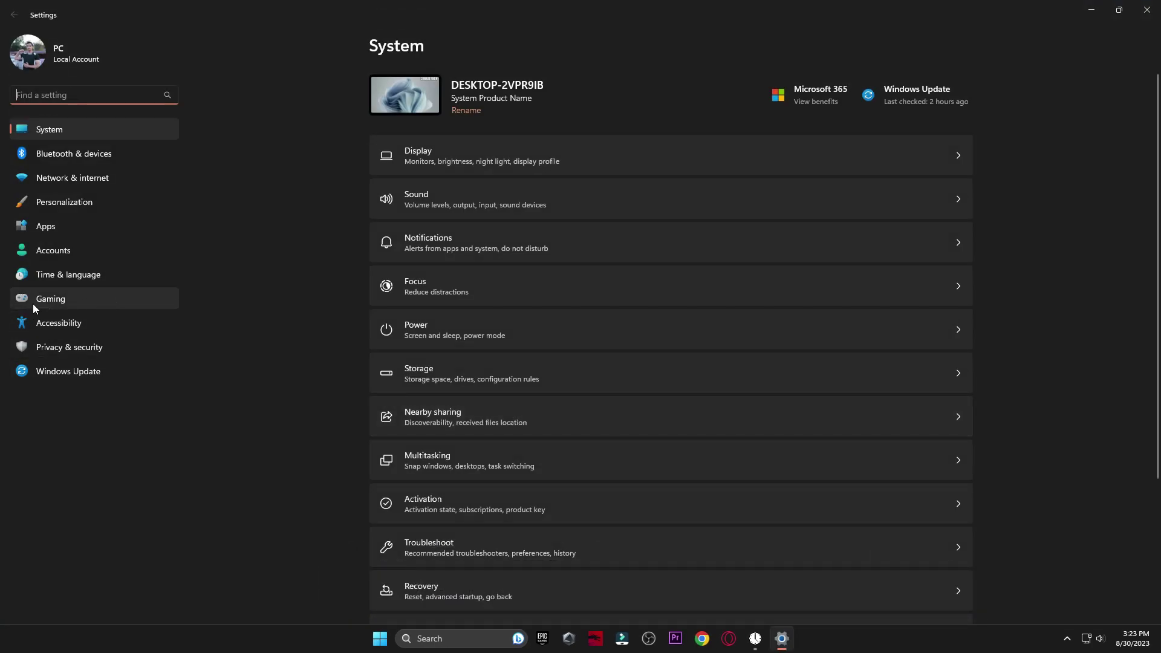
click(82, 299)
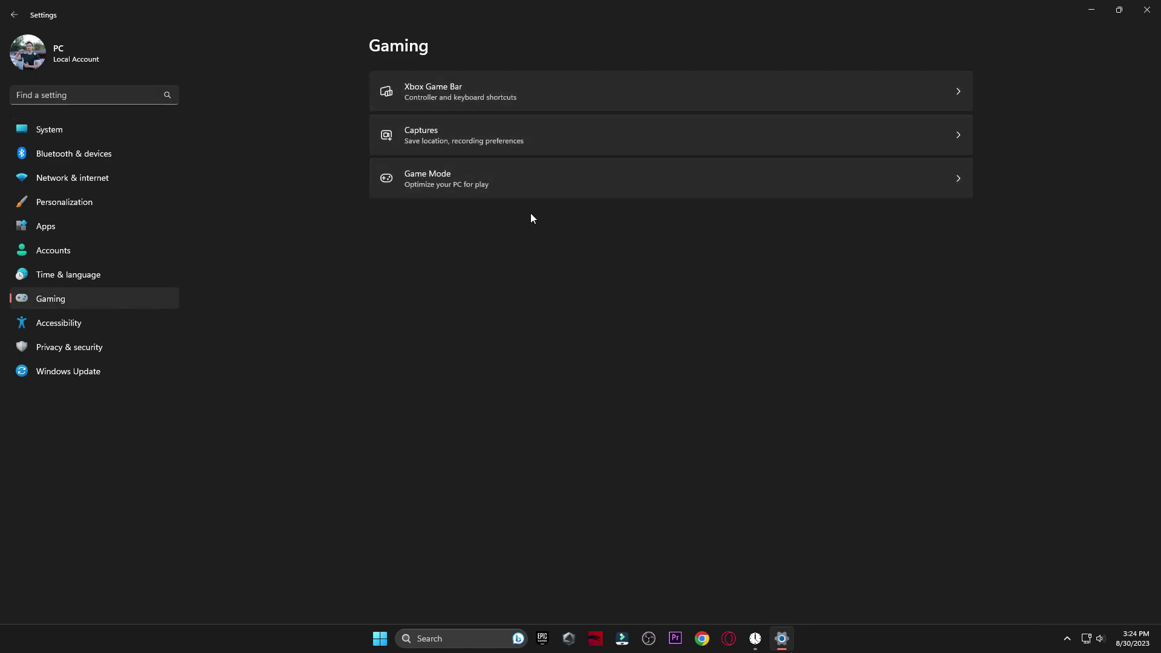
click(483, 86)
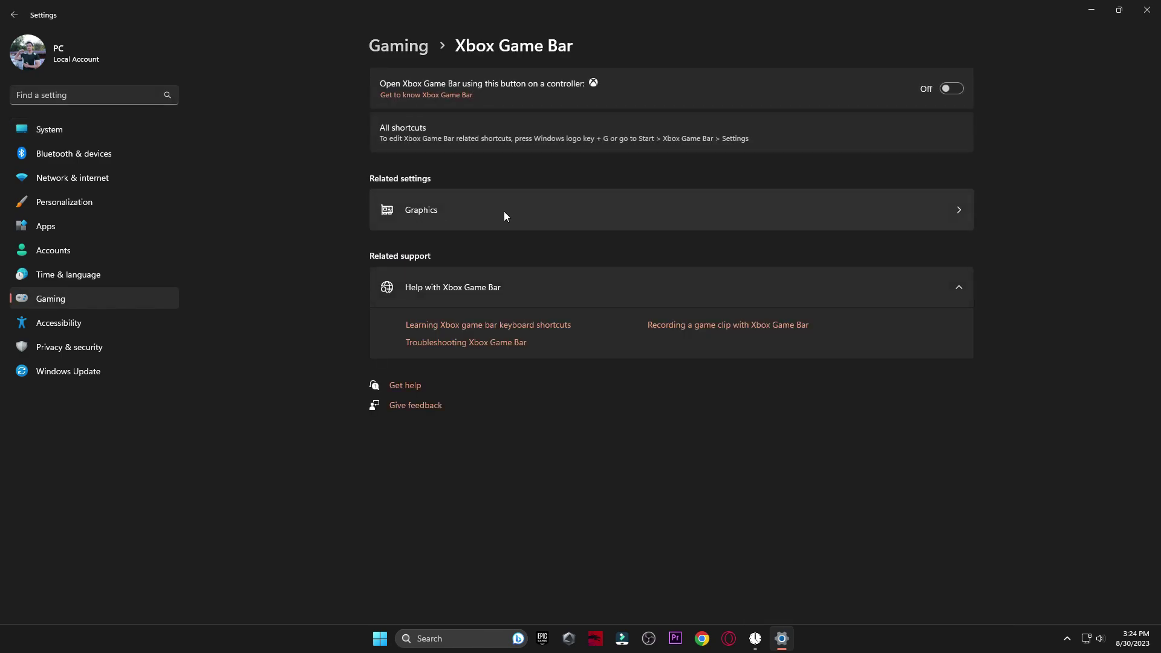
click(517, 212)
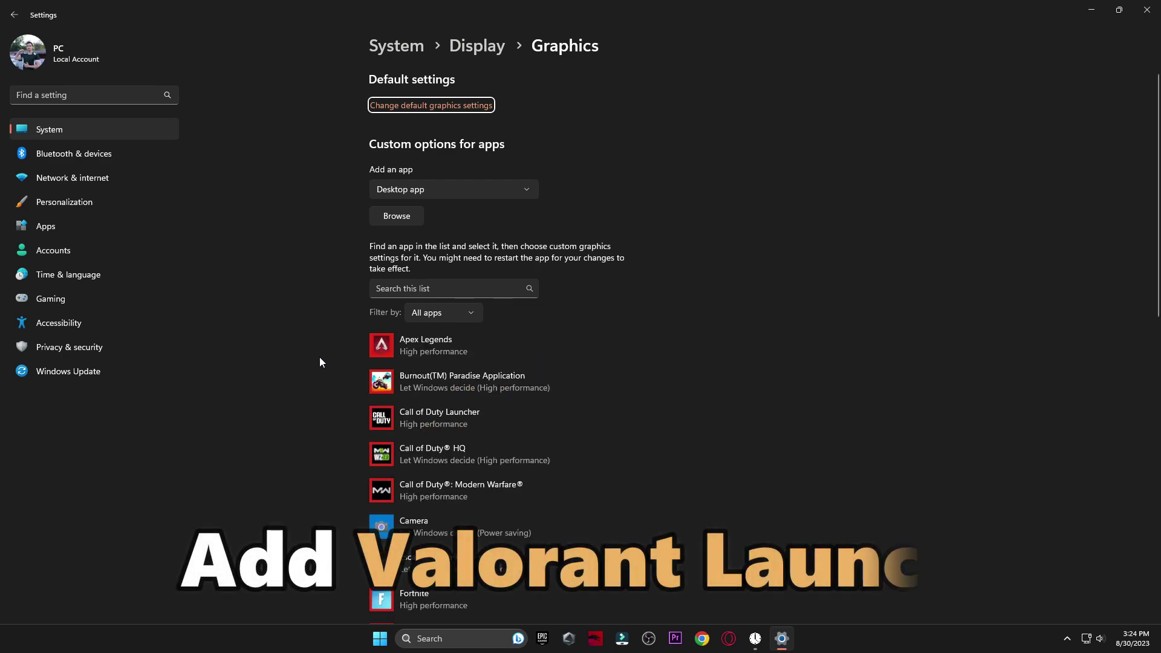
- Add the desktop app VALORANT-Win64-Shipping from D:\Riot Games\VALORANT\live\ShooterGame\Binaries\Win64 to the custom graphics options
click(397, 215)
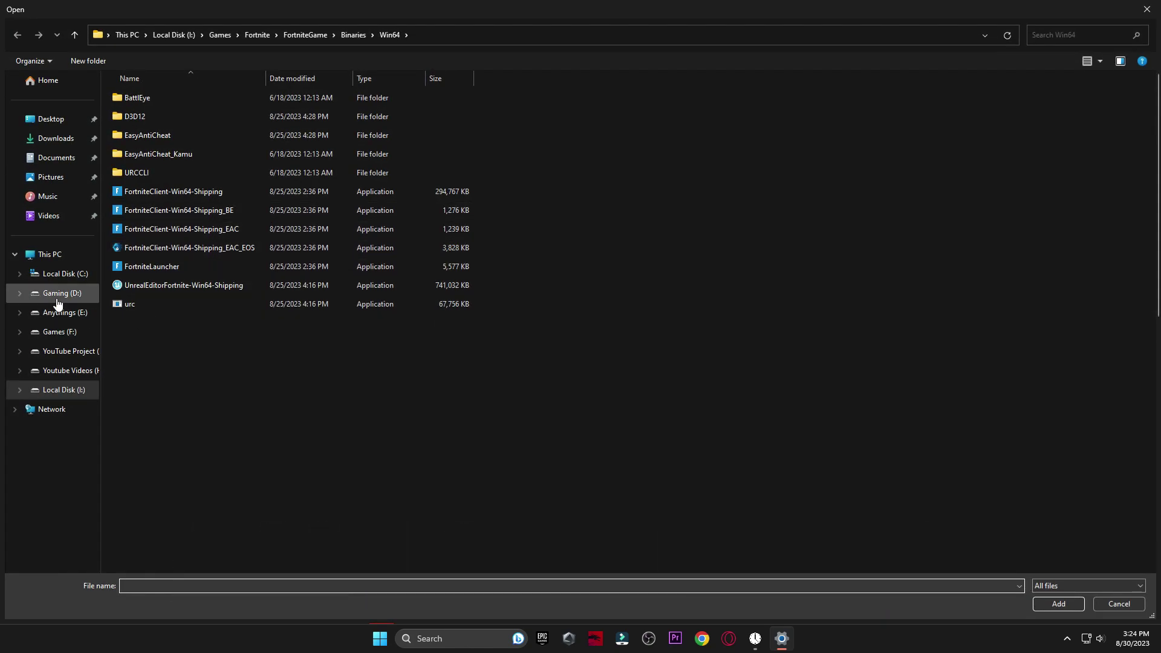
click(58, 294)
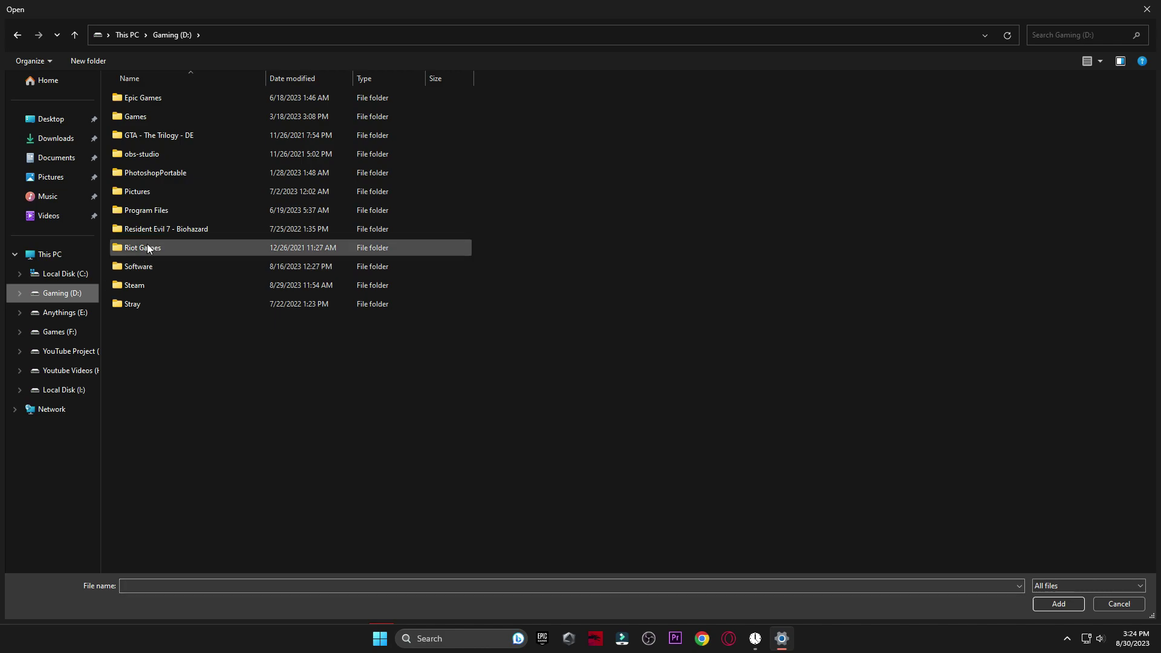
double_click(195, 246)
double_click(157, 138)
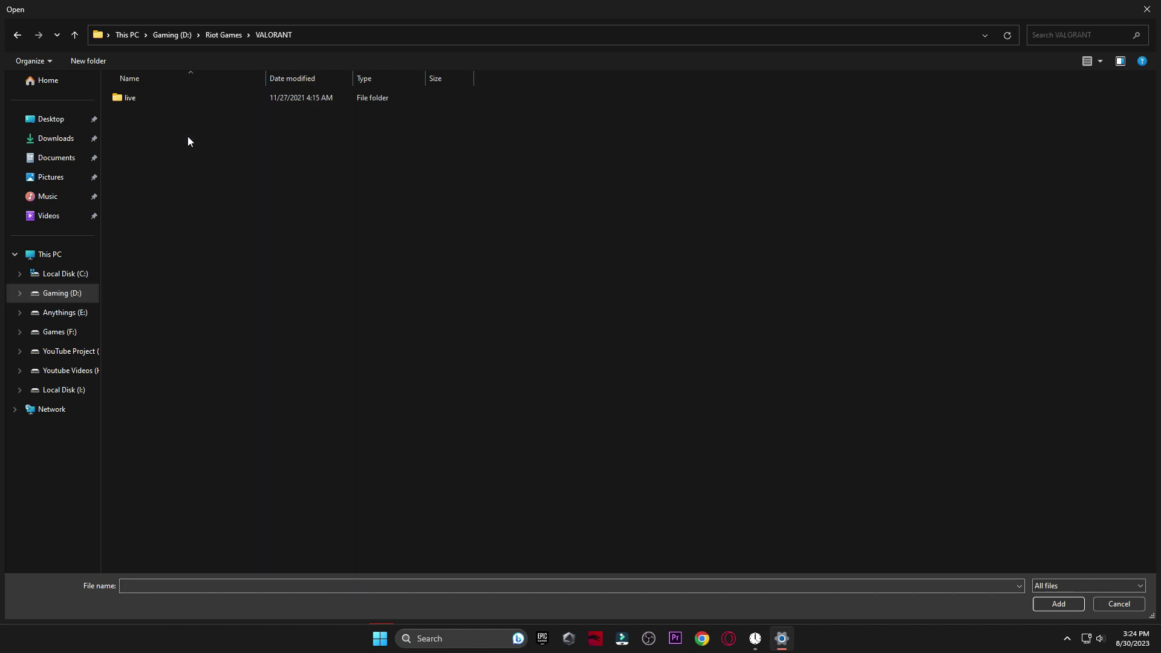
double_click(168, 96)
double_click(177, 117)
double_click(154, 99)
double_click(148, 98)
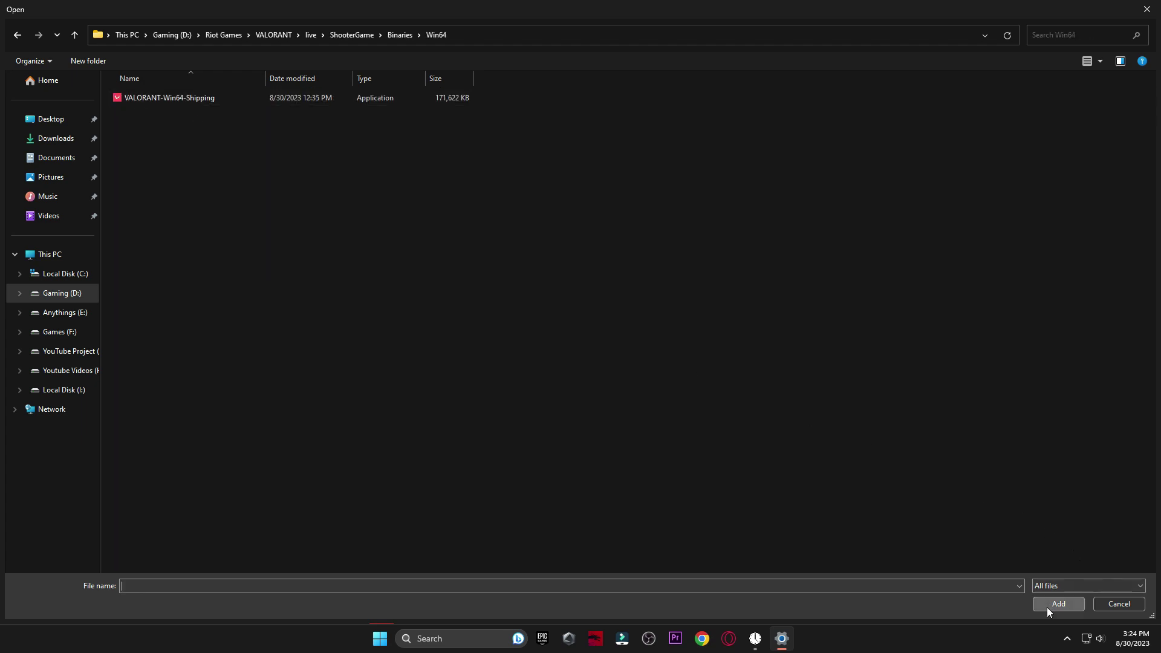
click(198, 98)
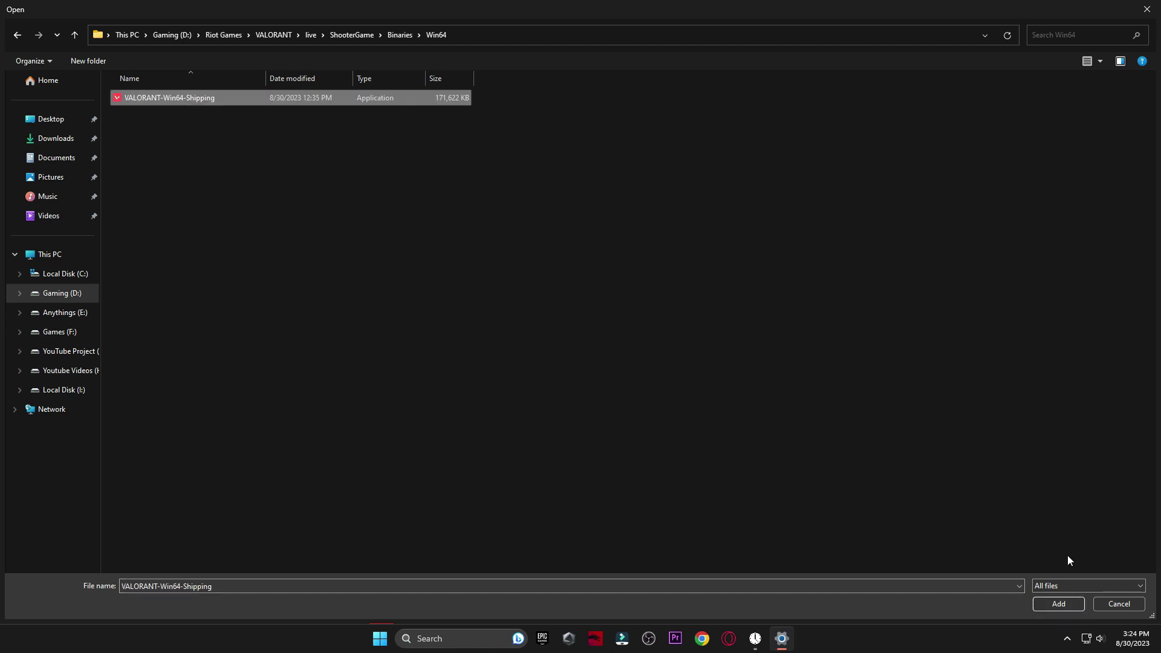
click(1058, 603)
- Set VALORANT's graphics preference to High performance in the custom app list and save it
scroll(580, 434, down, 5)
scroll(580, 429, down, 5)
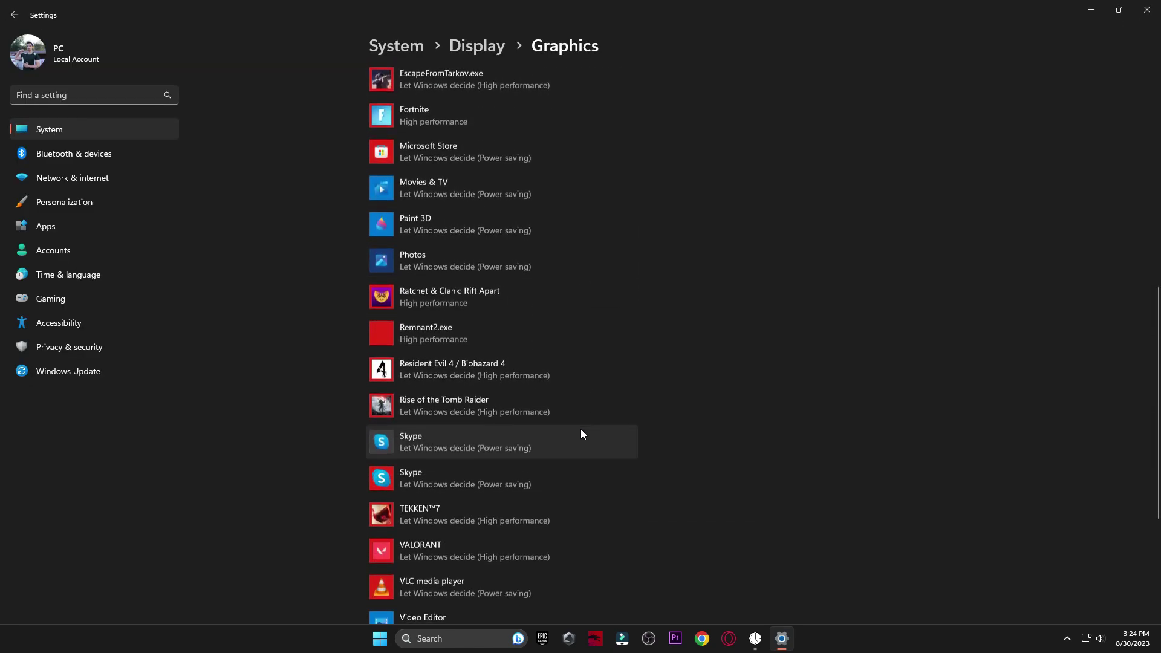
click(432, 387)
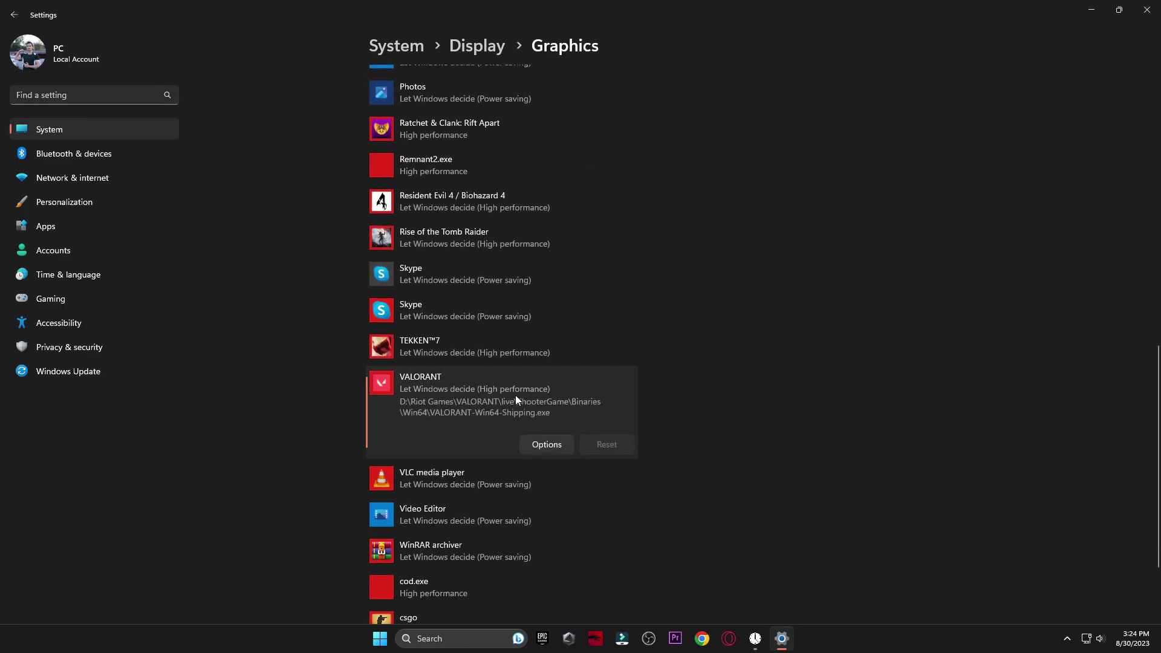
click(563, 448)
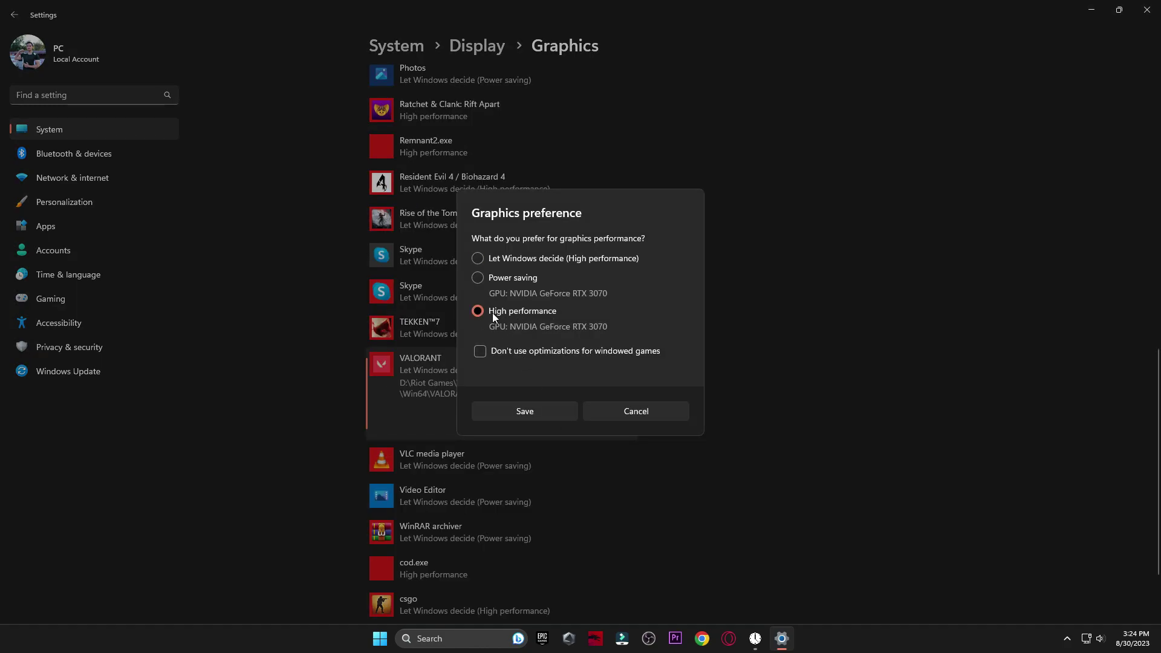
click(521, 411)
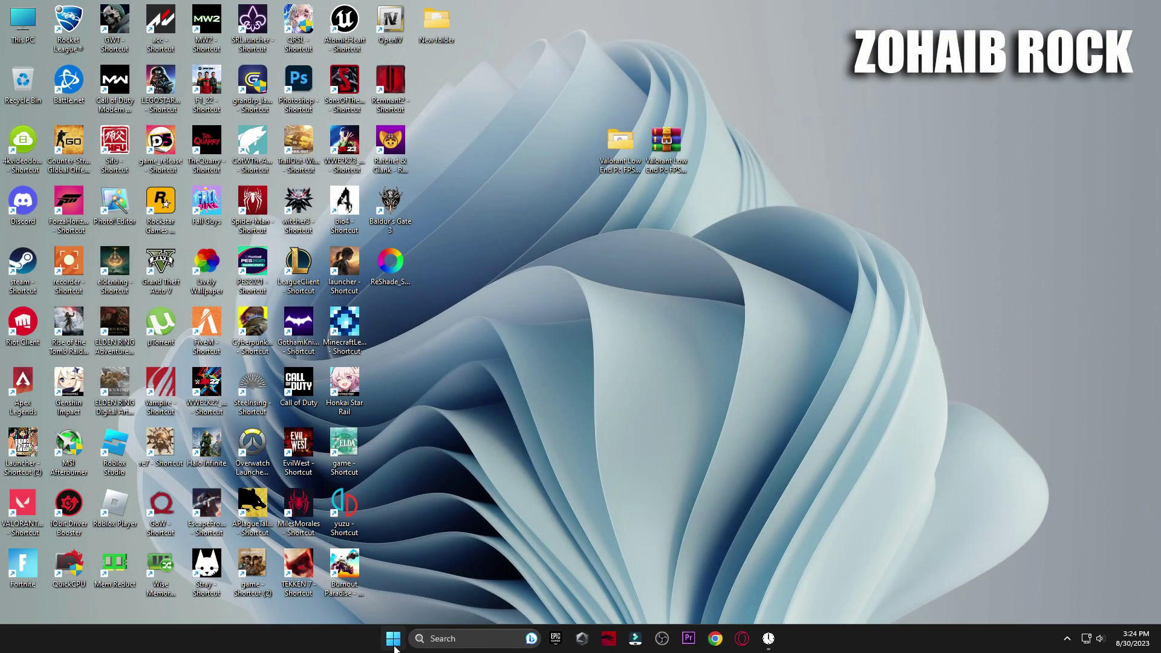
- Bring up the Windows power options that offer restarting the PC
click(393, 644)
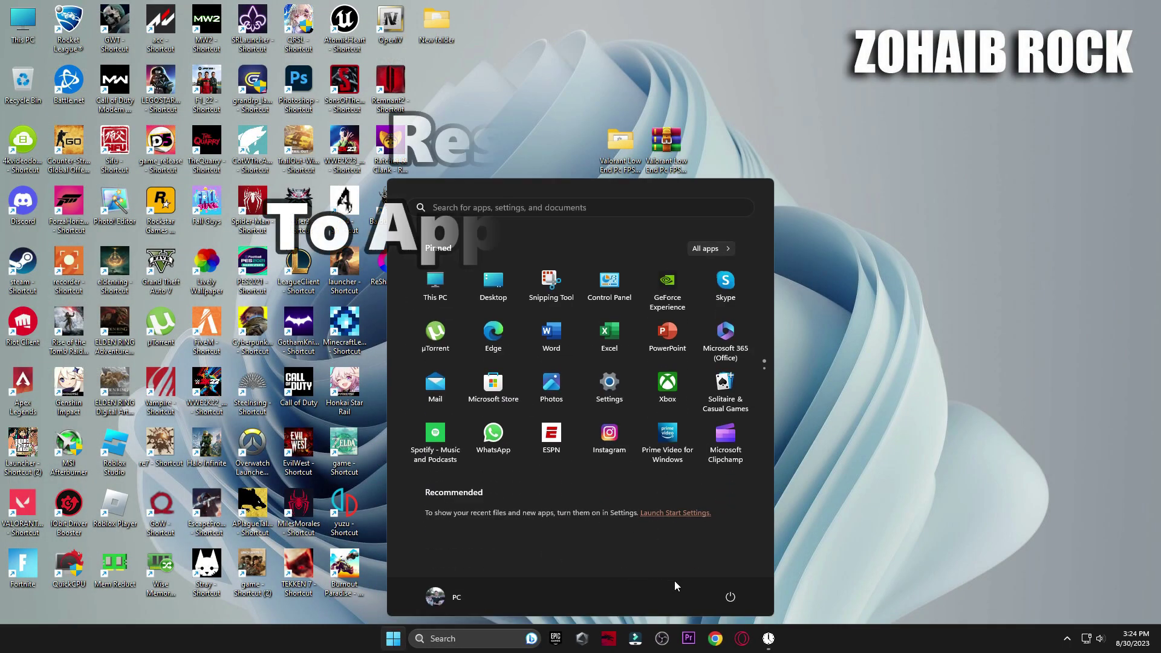
click(730, 597)
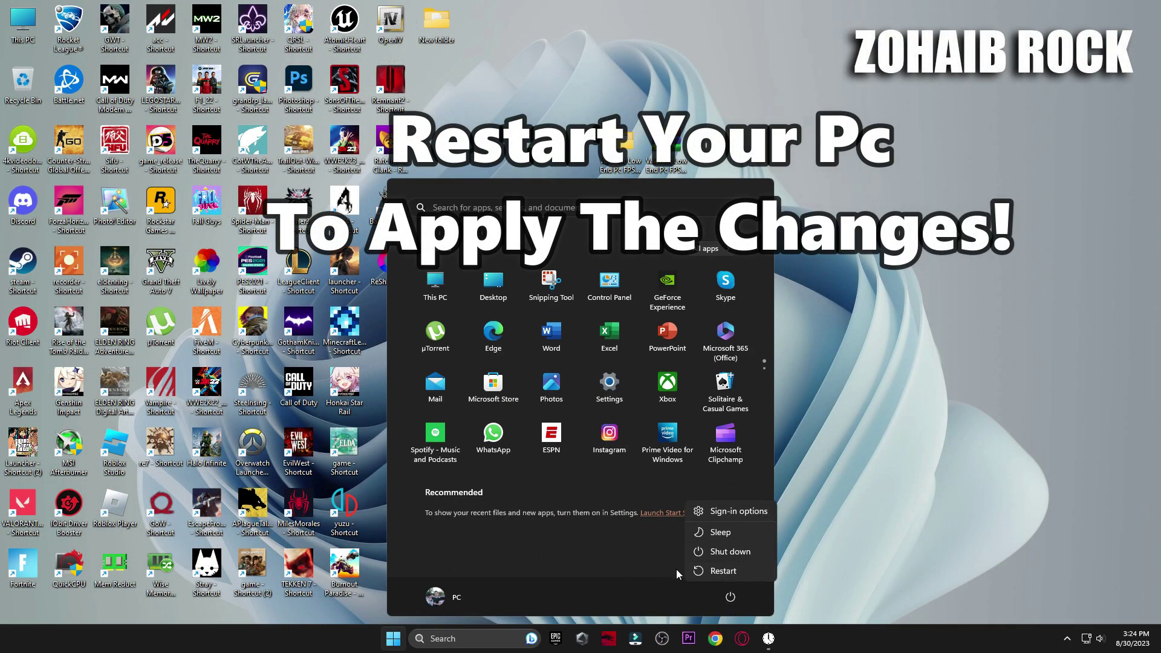